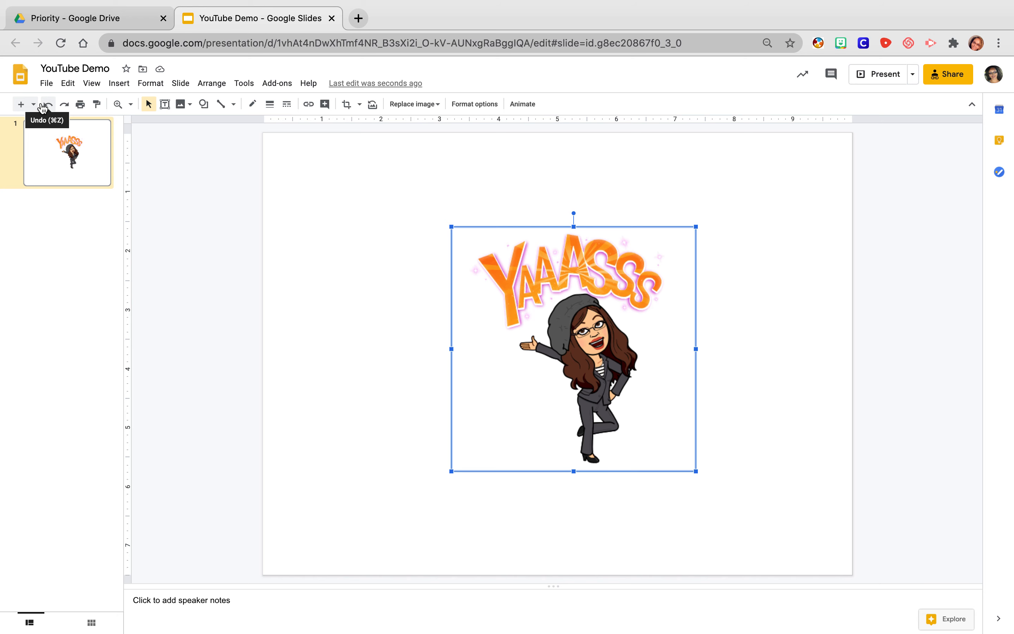
# - Download the current slide as a PNG image and place the YouTube Demo.png file on the desktop
pyautogui.click(47, 84)
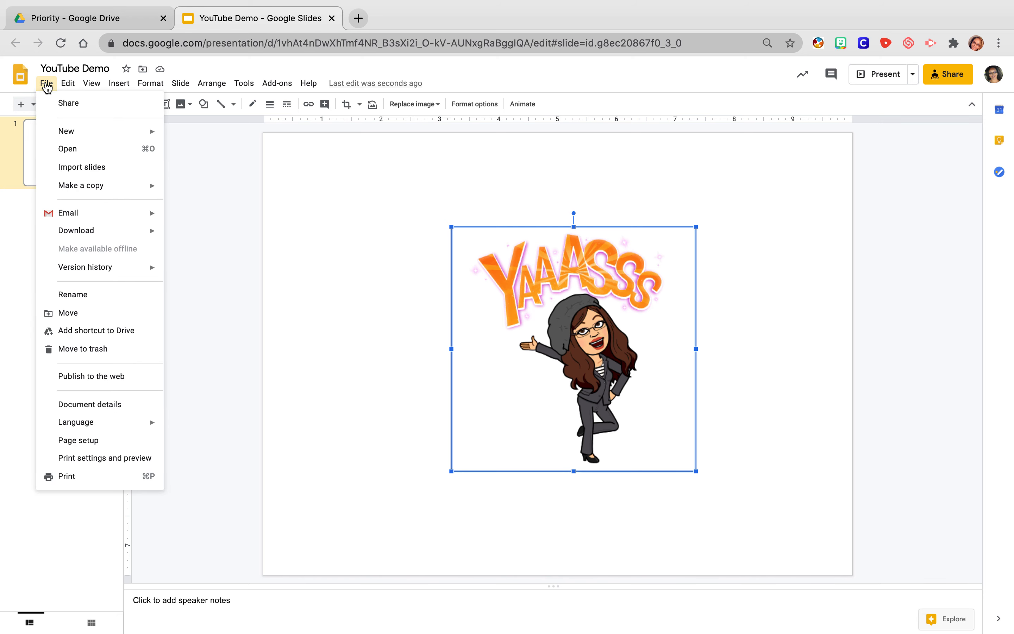
pyautogui.moveTo(142, 240)
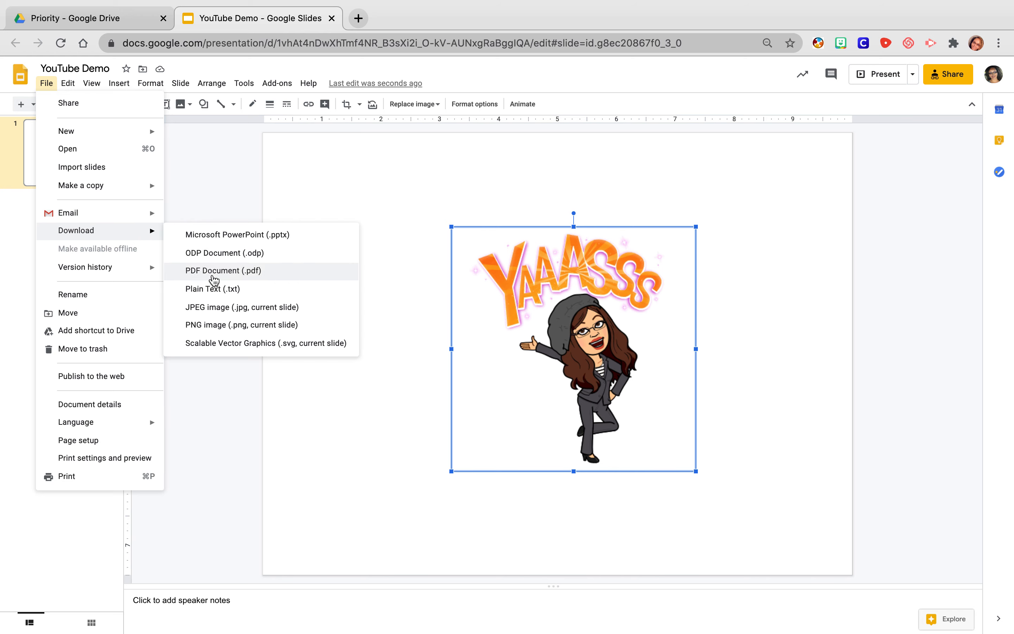
pyautogui.click(236, 327)
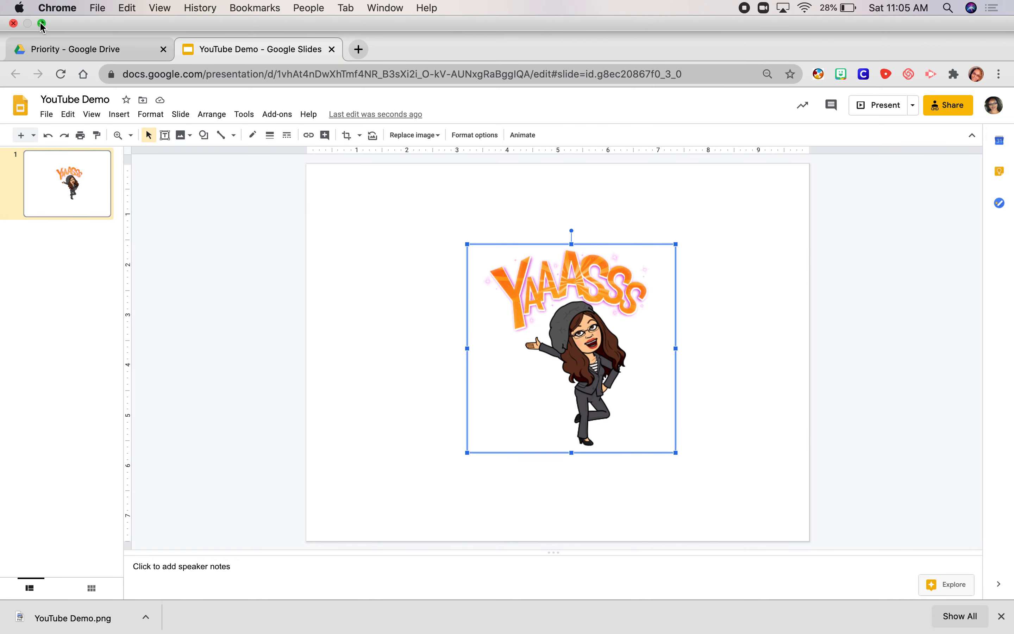
pyautogui.click(42, 25)
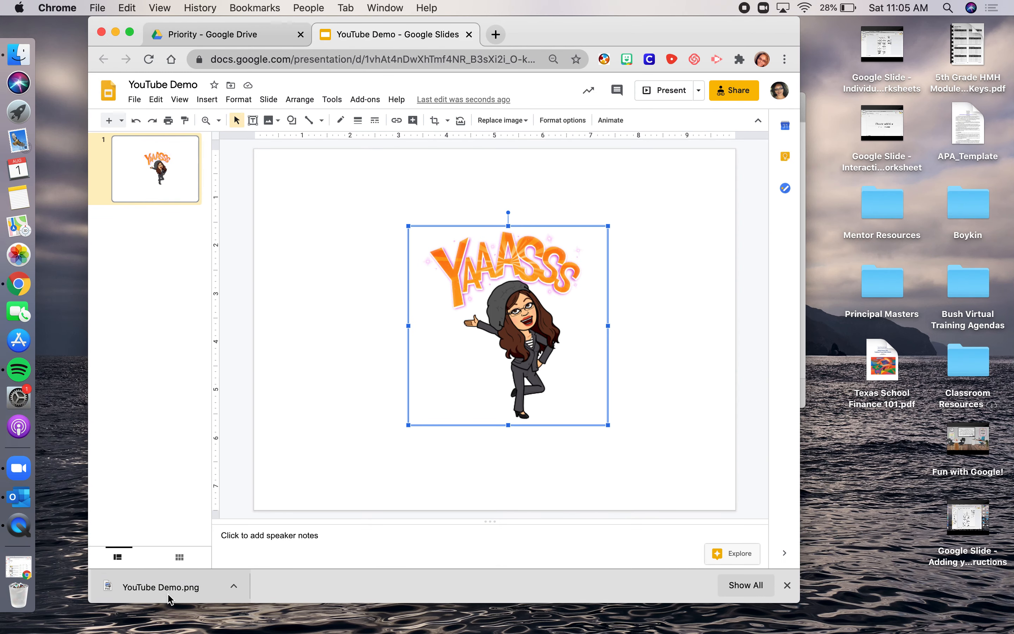
pyautogui.moveTo(155, 591); pyautogui.dragTo(882, 466)
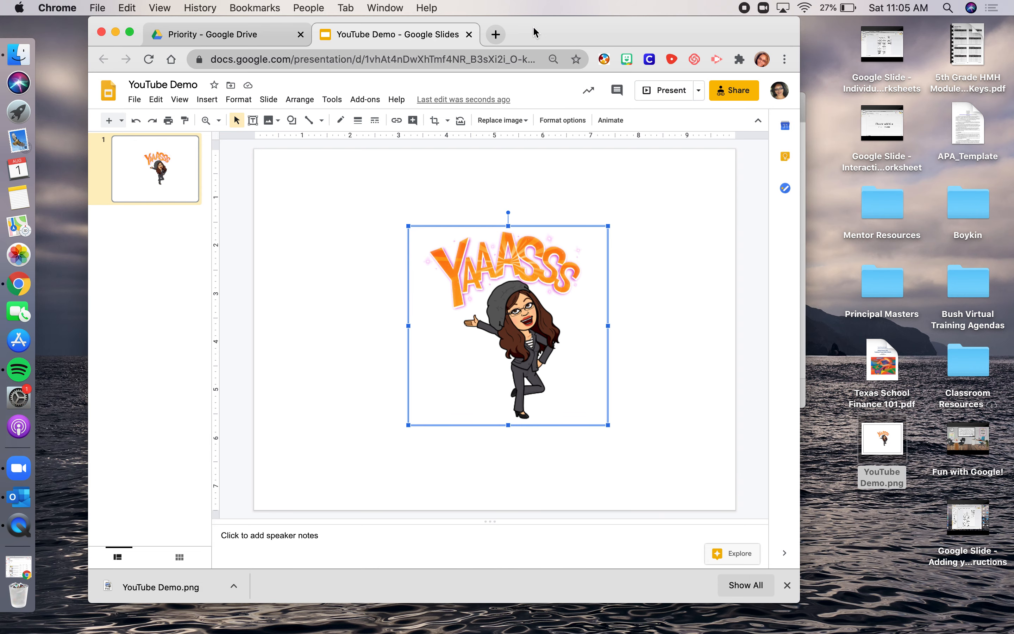
# - Open the remove.bg website in a new browser tab
pyautogui.click(496, 34)
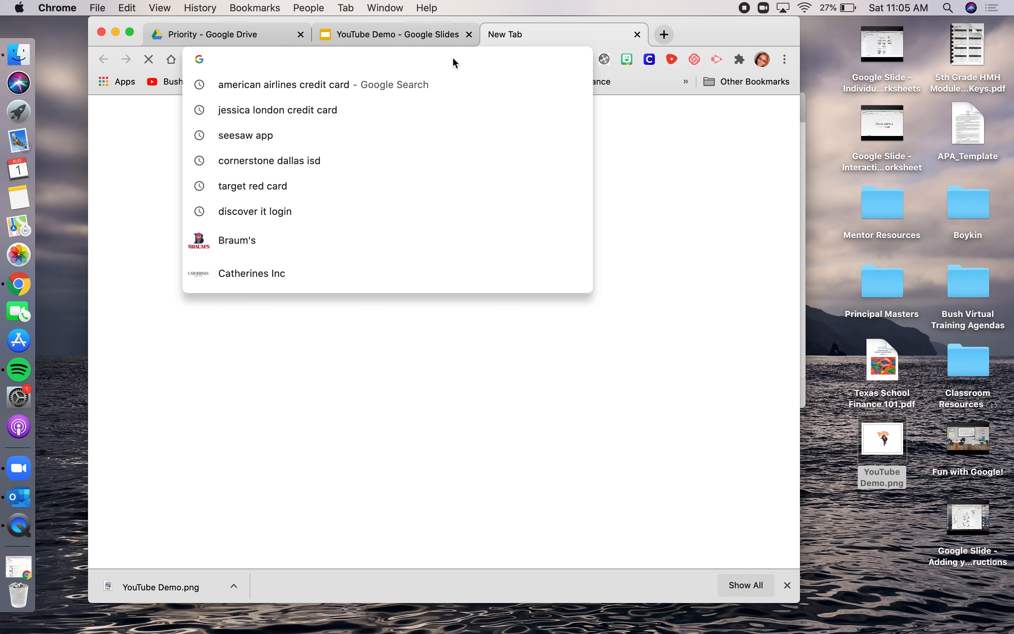
pyautogui.write('remove.bg')
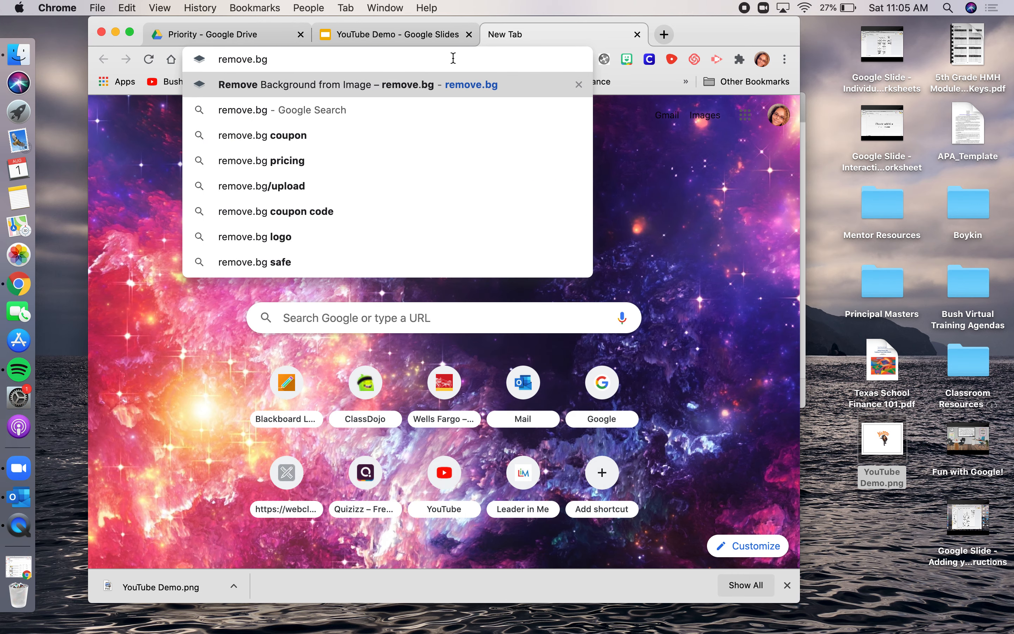
pyautogui.press('Return')
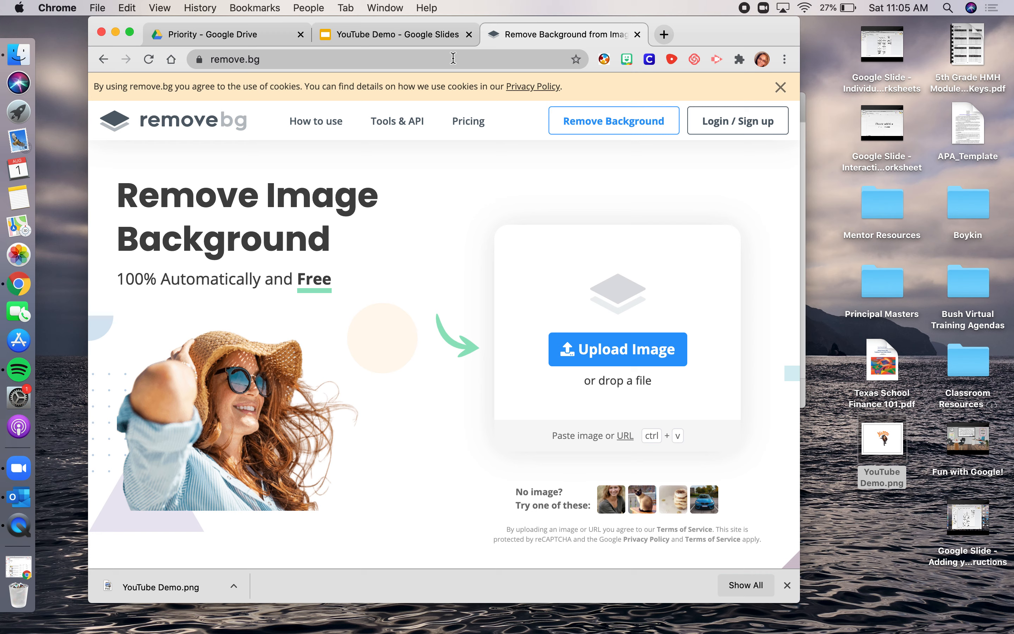
# - Preview YouTube Demo.png on the desktop, then upload it to remove.bg for background removal
pyautogui.click(865, 439)
pyautogui.press('space')
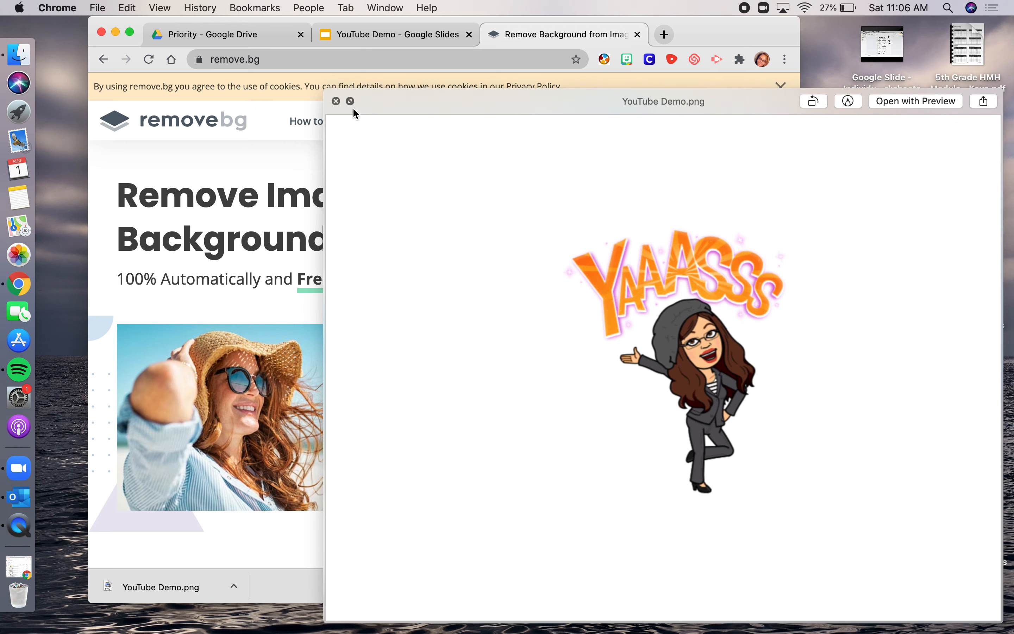
pyautogui.click(336, 100)
pyautogui.moveTo(880, 439); pyautogui.dragTo(622, 324)
pyautogui.click(130, 34)
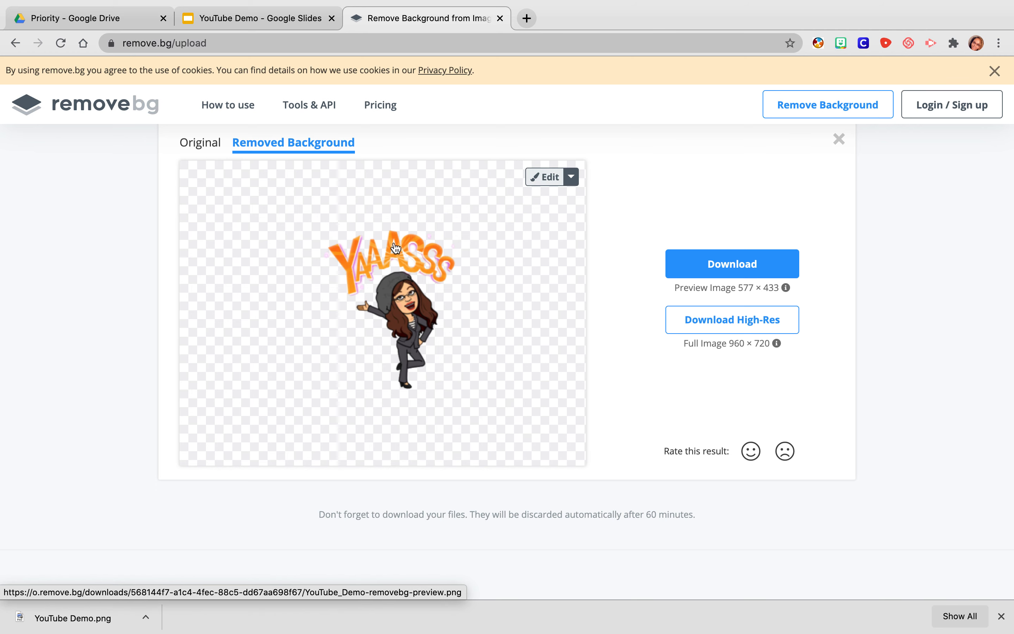
# - Edit the background-free image, erasing all of the YAAASSS lettering above the character and using a smaller brush for the remaining parts
pyautogui.click(544, 179)
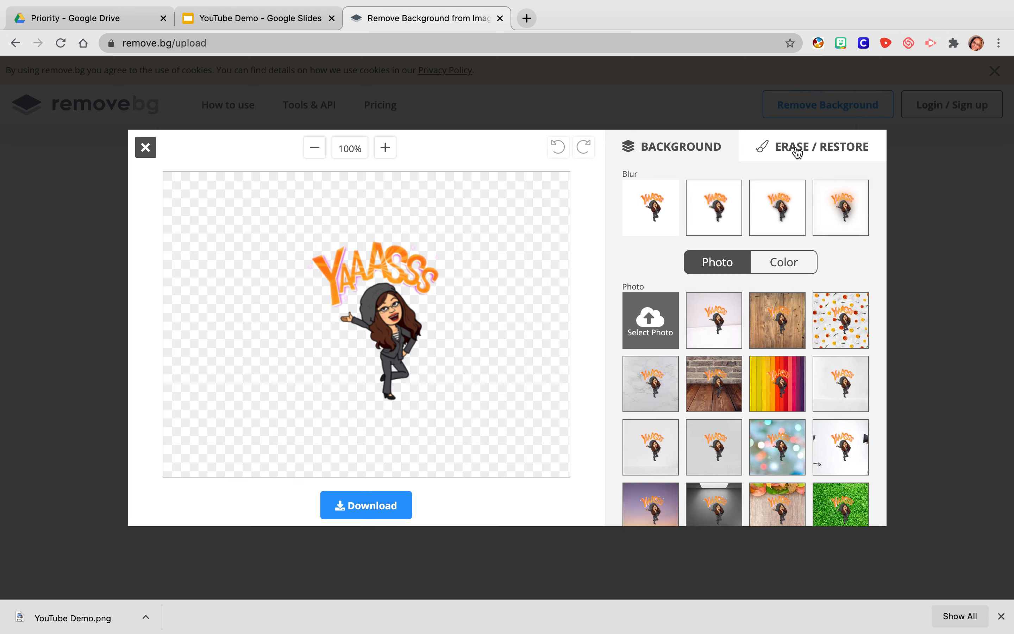
pyautogui.scroll(-7, 772, 390)
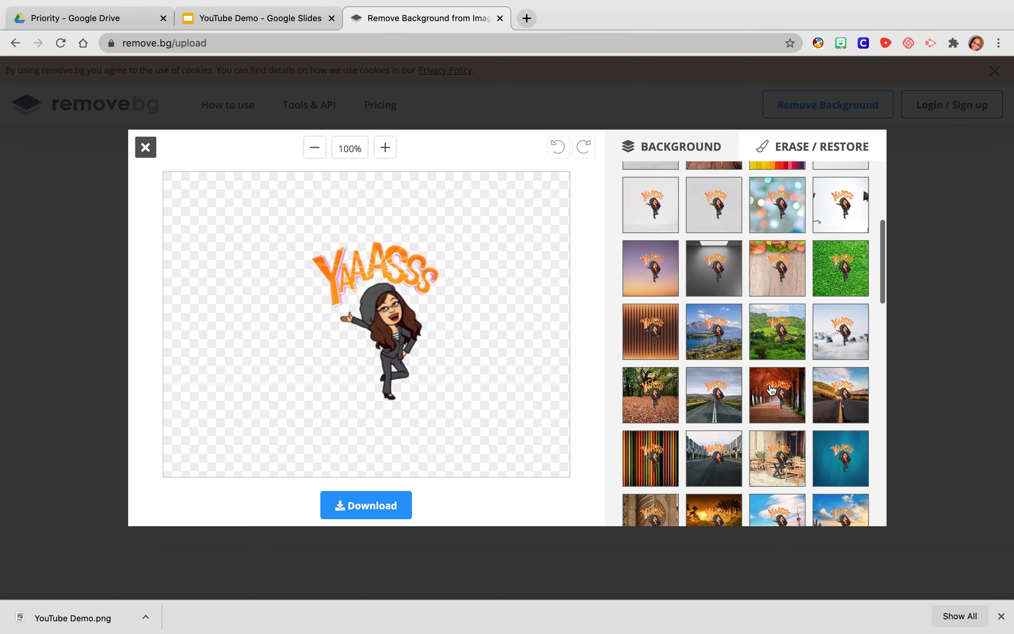
pyautogui.scroll(-2, 773, 390)
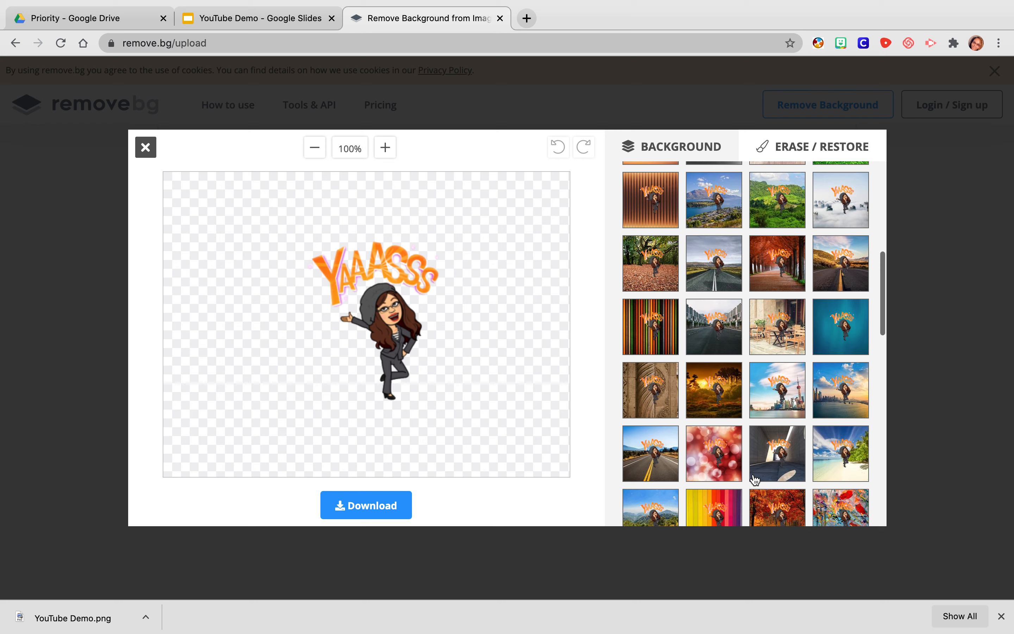
pyautogui.scroll(8, 755, 480)
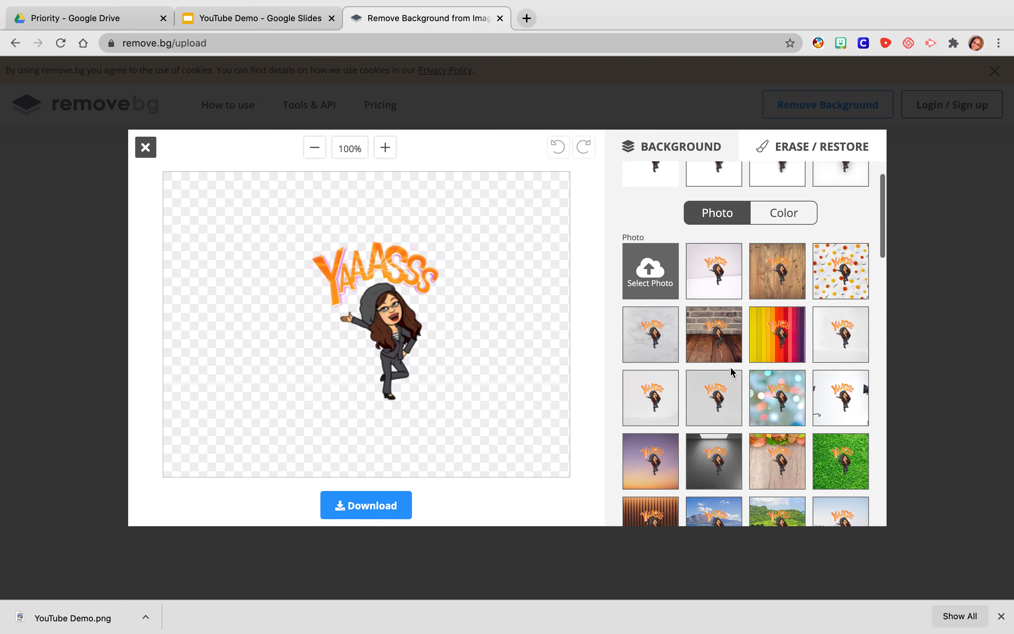
pyautogui.scroll(1, 731, 367)
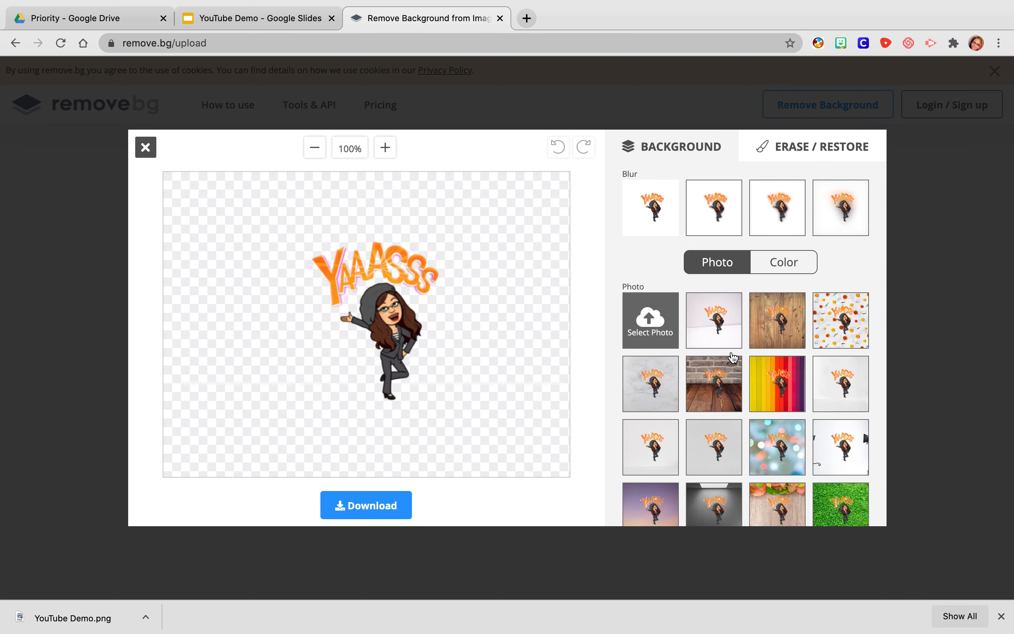
pyautogui.click(807, 155)
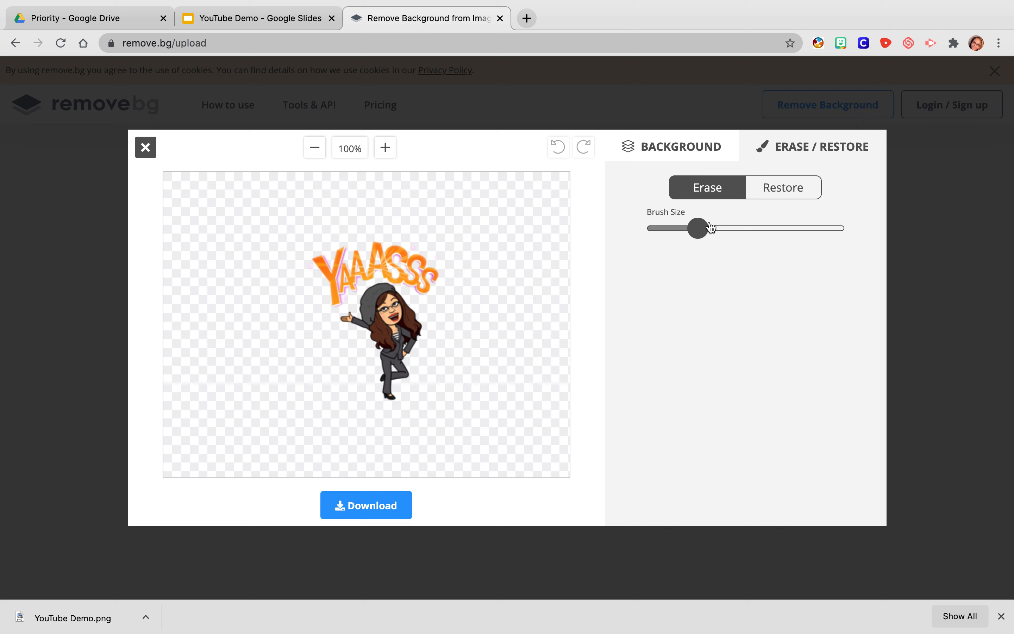
pyautogui.moveTo(704, 232); pyautogui.dragTo(726, 233)
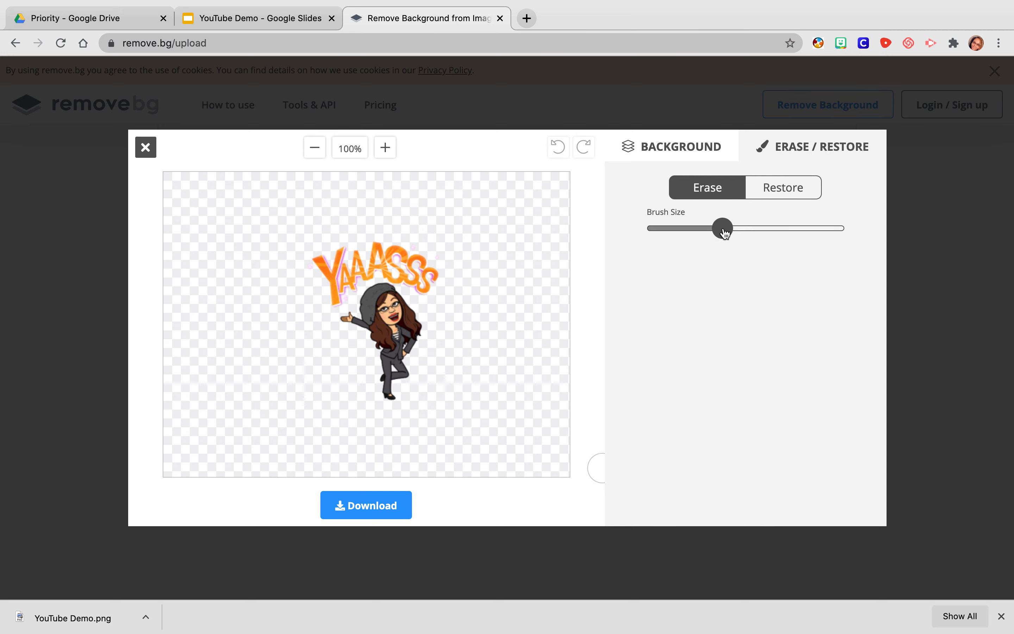
pyautogui.click(424, 279)
pyautogui.moveTo(424, 279)
pyautogui.mouseDown()
pyautogui.moveTo(386, 248)
pyautogui.moveTo(309, 262)
pyautogui.moveTo(448, 265)
pyautogui.mouseUp()
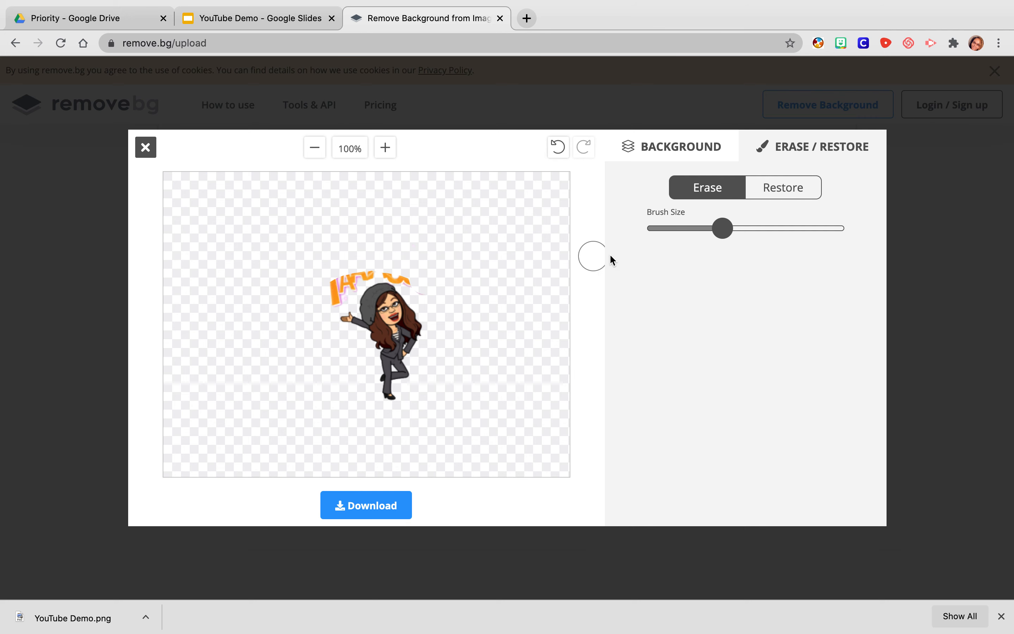
pyautogui.moveTo(709, 239)
pyautogui.mouseDown()
pyautogui.moveTo(719, 231)
pyautogui.moveTo(667, 230)
pyautogui.mouseUp()
pyautogui.moveTo(329, 283)
pyautogui.mouseDown()
pyautogui.moveTo(338, 277)
pyautogui.moveTo(335, 300)
pyautogui.moveTo(351, 271)
pyautogui.moveTo(339, 302)
pyautogui.moveTo(344, 278)
pyautogui.moveTo(376, 268)
pyautogui.moveTo(365, 278)
pyautogui.moveTo(391, 272)
pyautogui.moveTo(463, 311)
pyautogui.mouseUp()
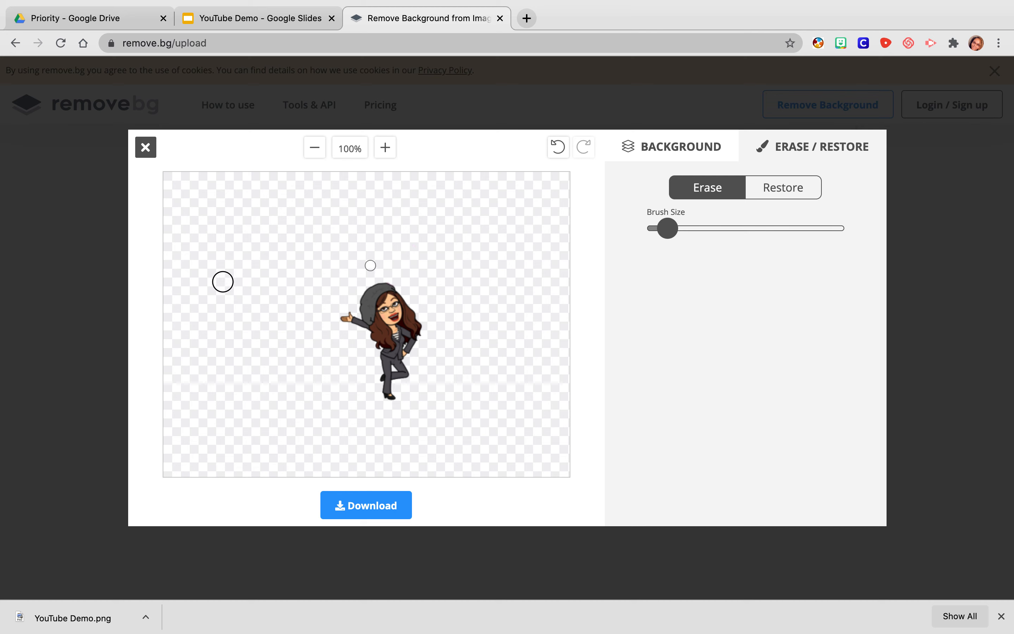
# - Download the edited cutout and place the YouTube_Demo-removebg-preview.png file on the desktop
pyautogui.click(364, 515)
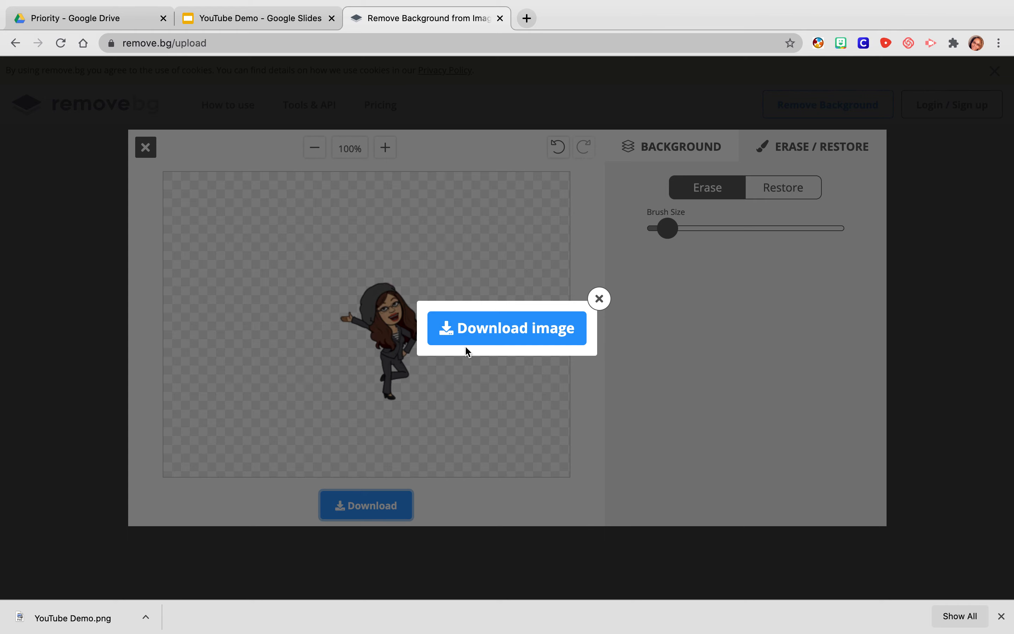
pyautogui.click(465, 334)
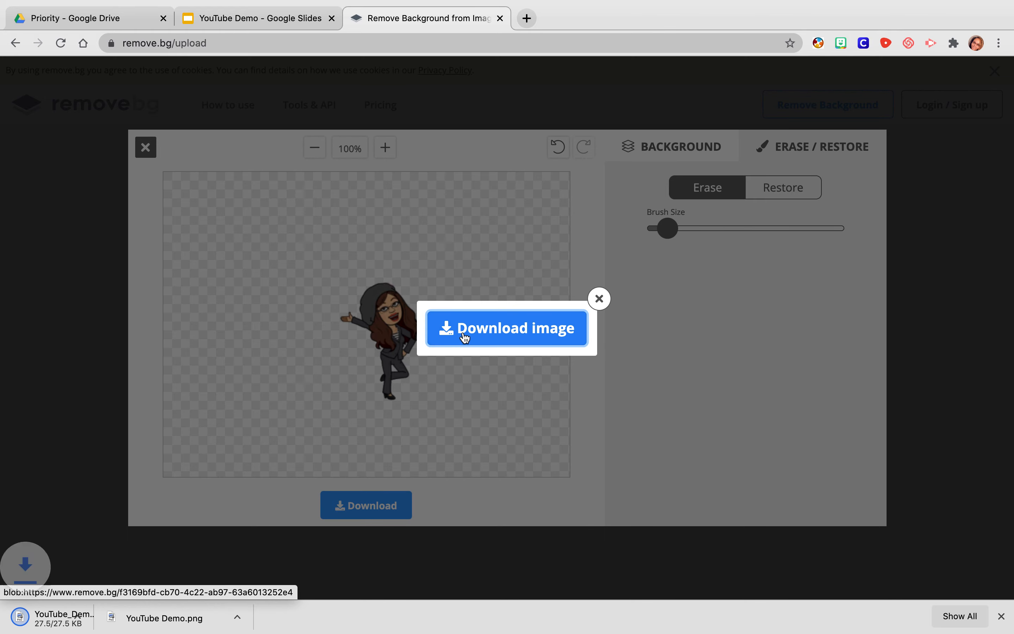
pyautogui.moveTo(41, 24)
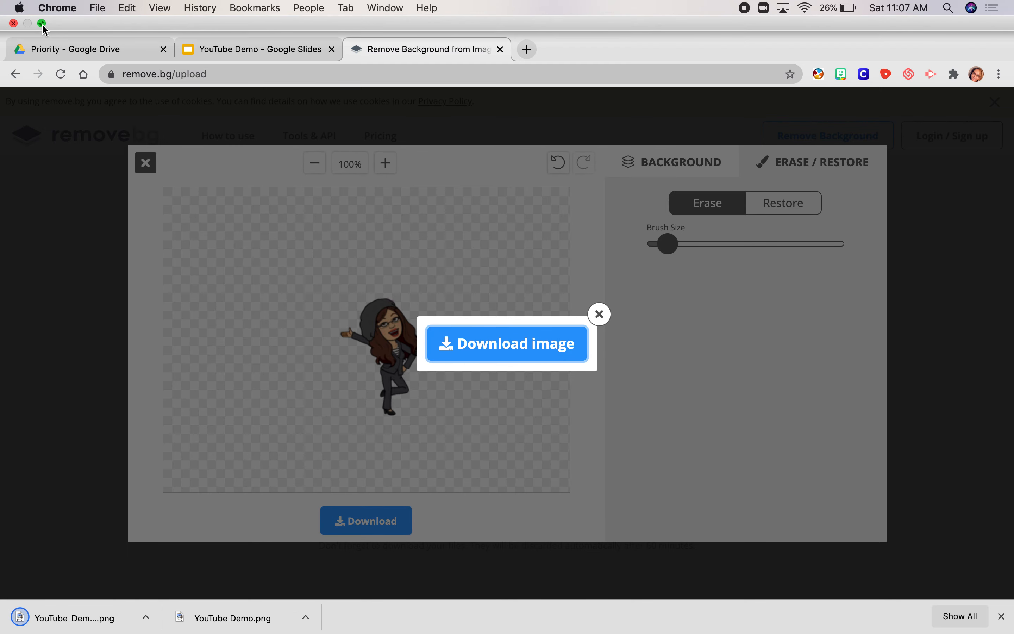
pyautogui.click(42, 23)
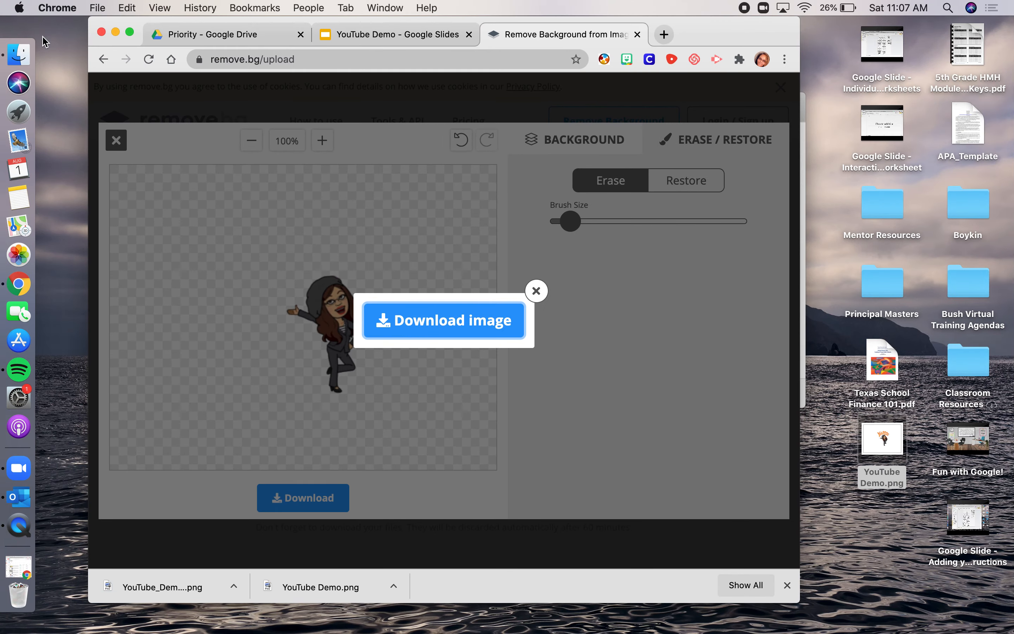
pyautogui.moveTo(170, 596); pyautogui.dragTo(865, 545)
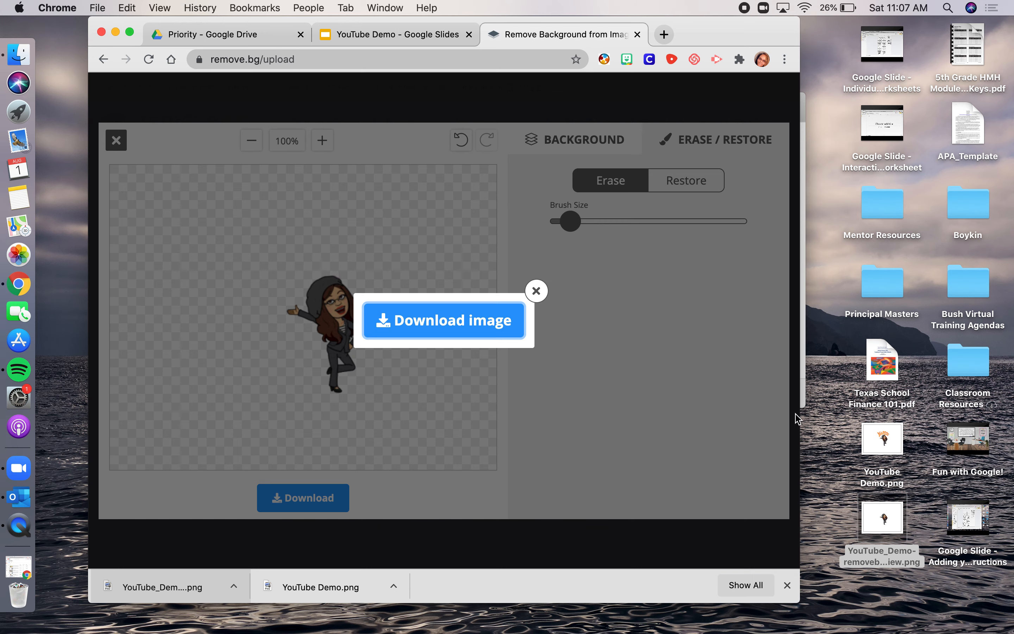
# - In the YouTube Demo presentation, move the YAAASSS picture to the slide's upper-left corner and add the edited cutout from the desktop beside it
pyautogui.click(382, 37)
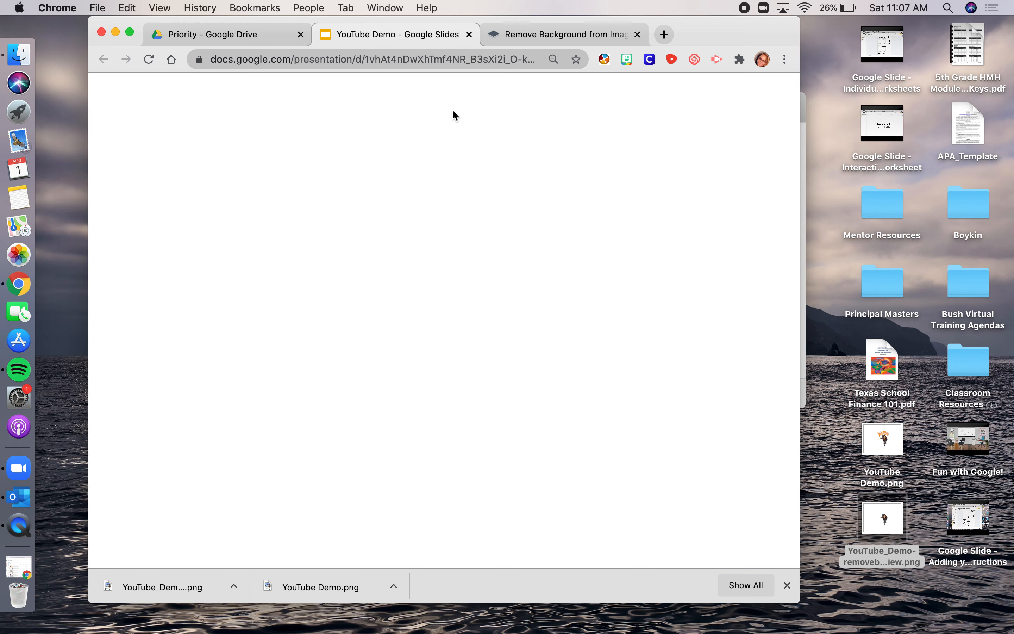
pyautogui.moveTo(519, 289); pyautogui.dragTo(364, 214)
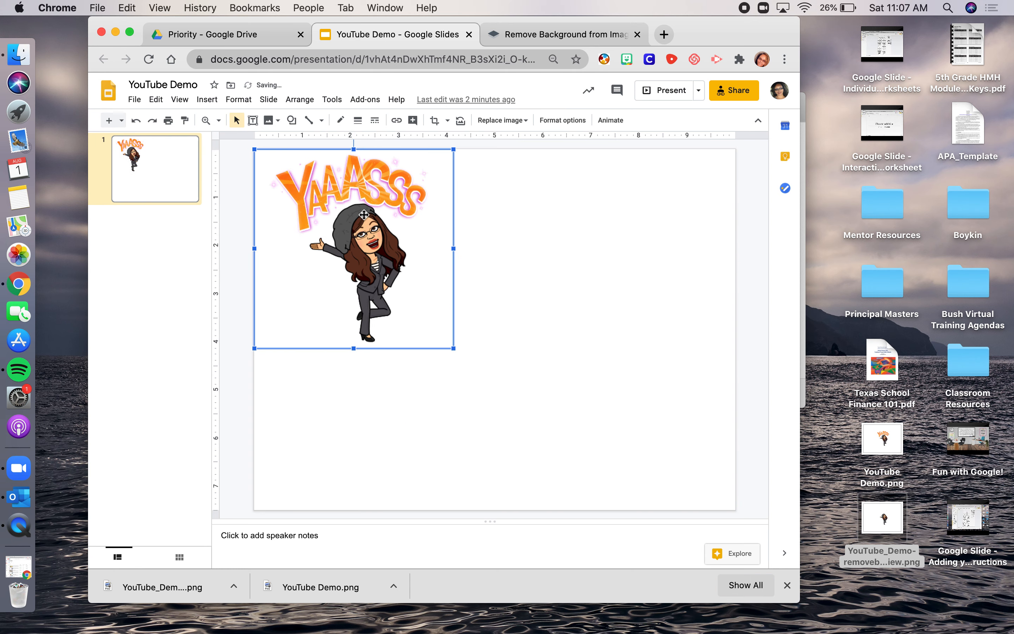
pyautogui.click(669, 409)
pyautogui.moveTo(909, 546); pyautogui.dragTo(641, 342)
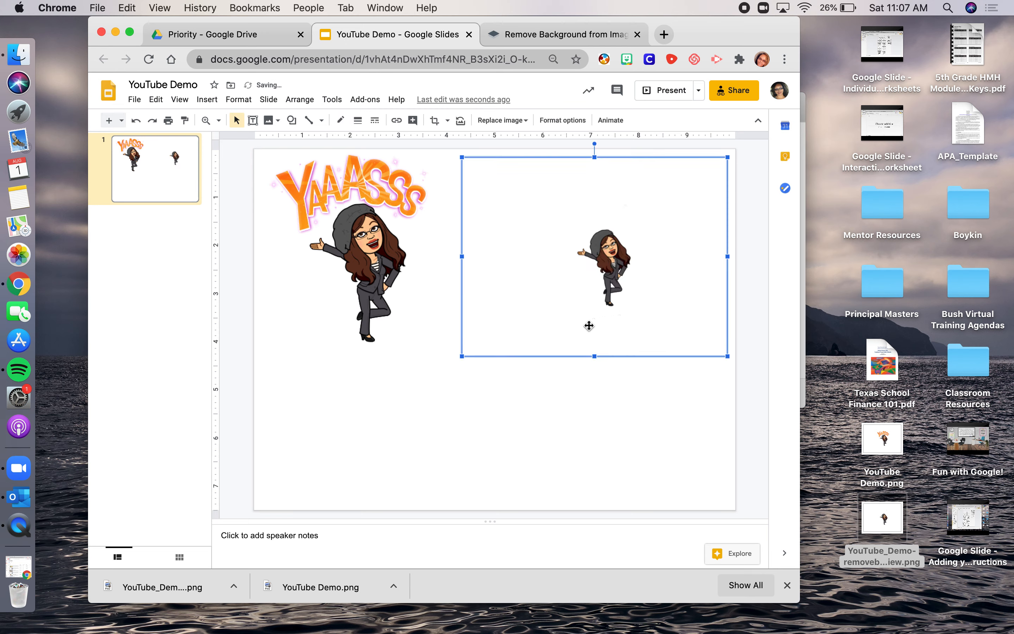
# - Shrink the added cutout image slightly and crop all four sides closely around the character
pyautogui.moveTo(462, 358); pyautogui.dragTo(572, 324)
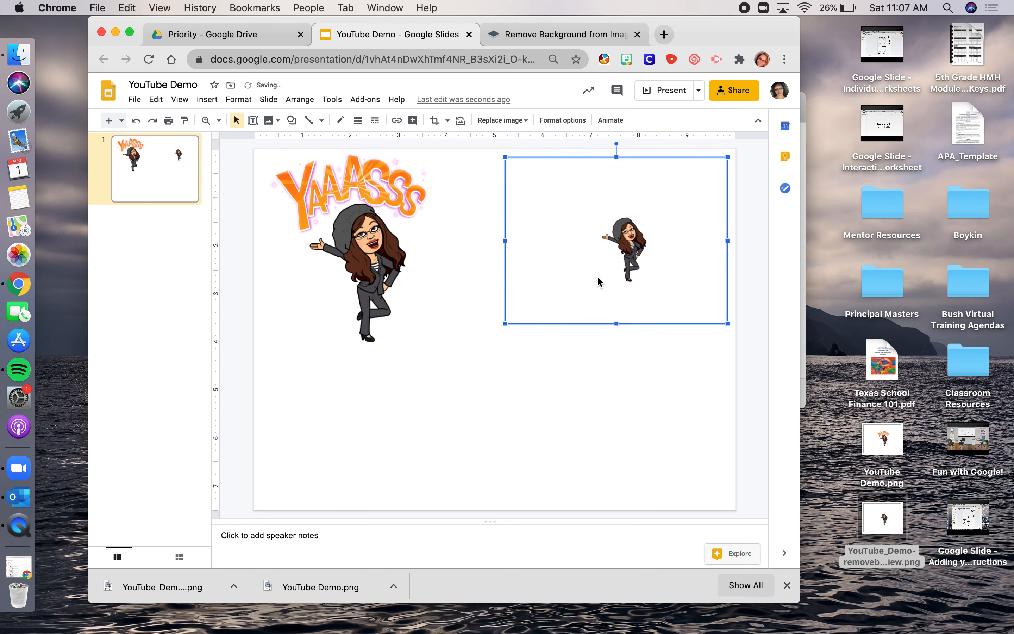
pyautogui.doubleClick(619, 251)
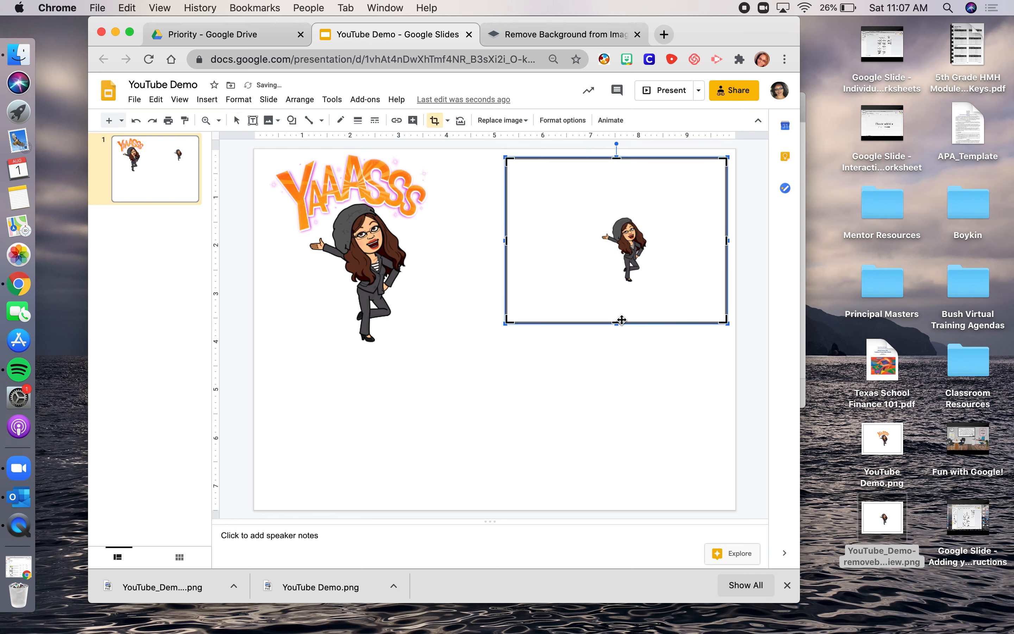
pyautogui.moveTo(616, 322); pyautogui.dragTo(616, 288)
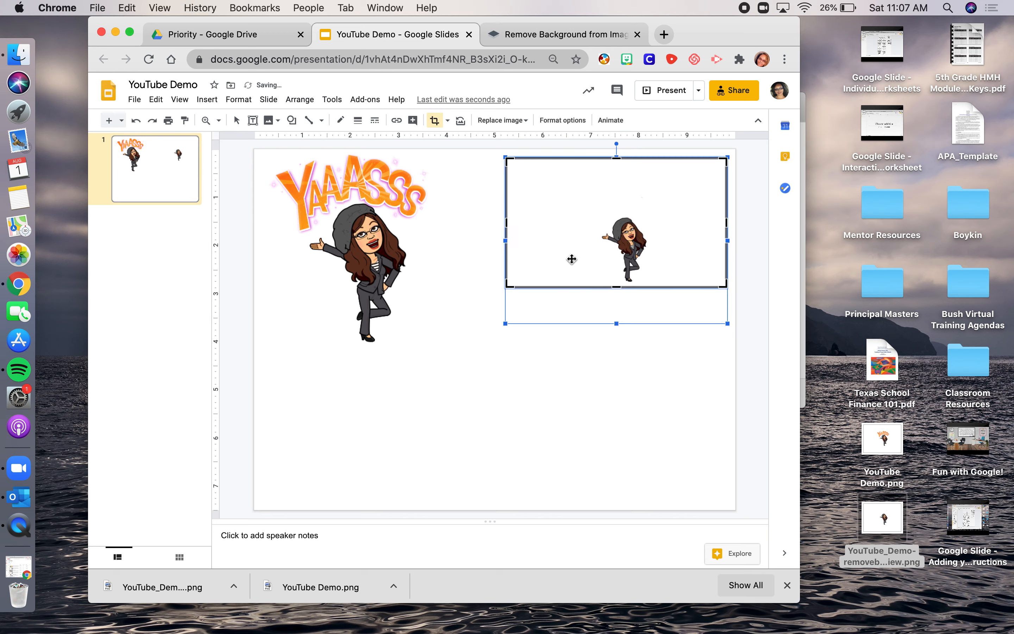
pyautogui.moveTo(508, 224); pyautogui.dragTo(598, 224)
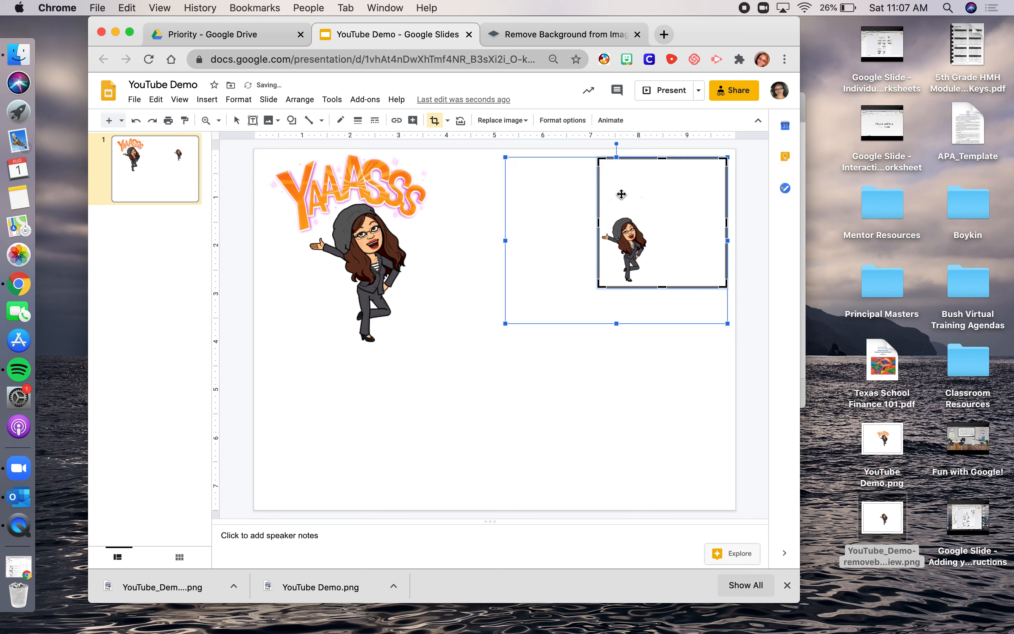
pyautogui.moveTo(666, 159); pyautogui.dragTo(664, 211)
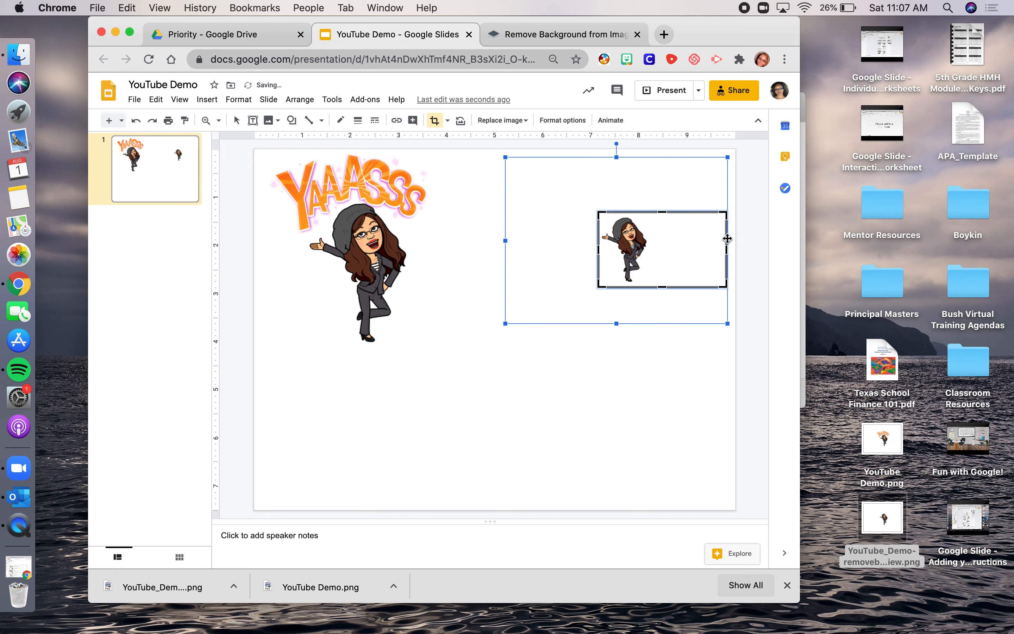
pyautogui.moveTo(727, 248); pyautogui.dragTo(656, 253)
pyautogui.press('Return')
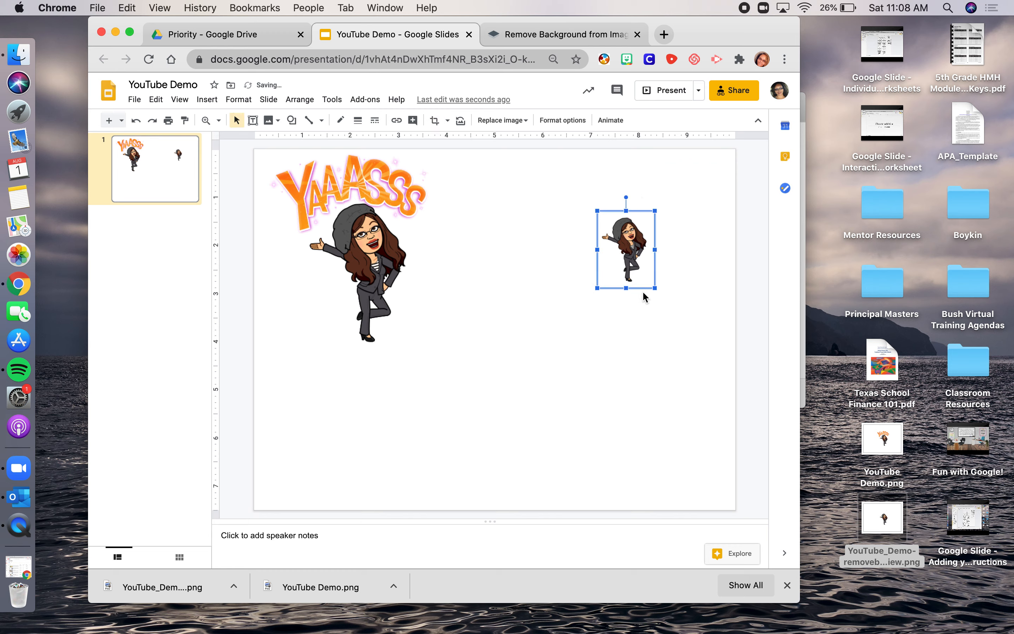
# - Enlarge the cropped character and move it to the slide's lower-right corner
pyautogui.moveTo(598, 289); pyautogui.dragTo(515, 399)
pyautogui.moveTo(627, 275); pyautogui.dragTo(699, 379)
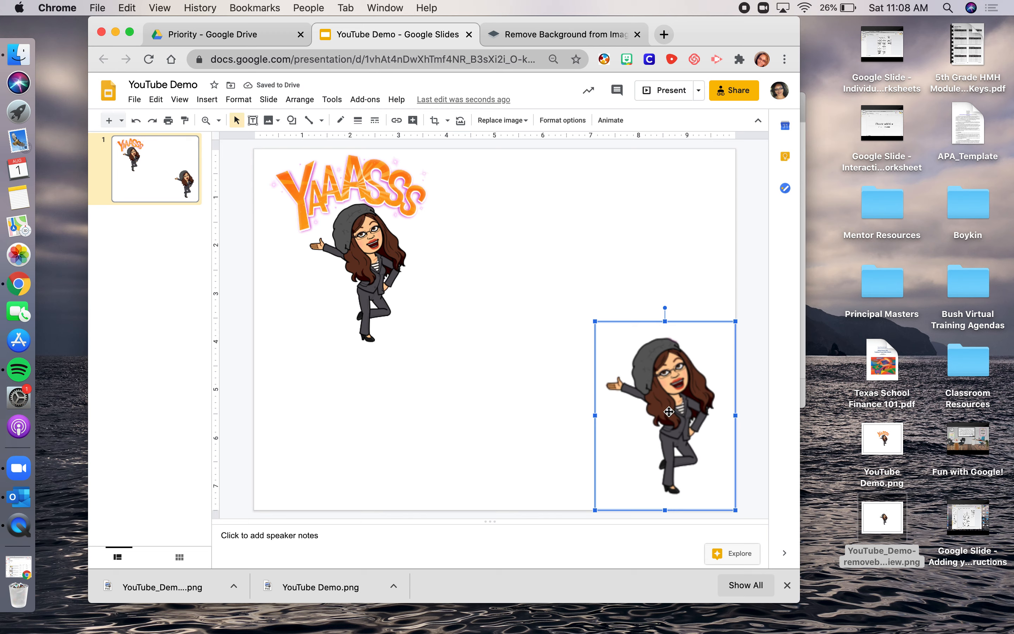
# - Add a text box below the YAAASSS picture reading "Before Bitmoji" and center its text horizontally
pyautogui.click(207, 100)
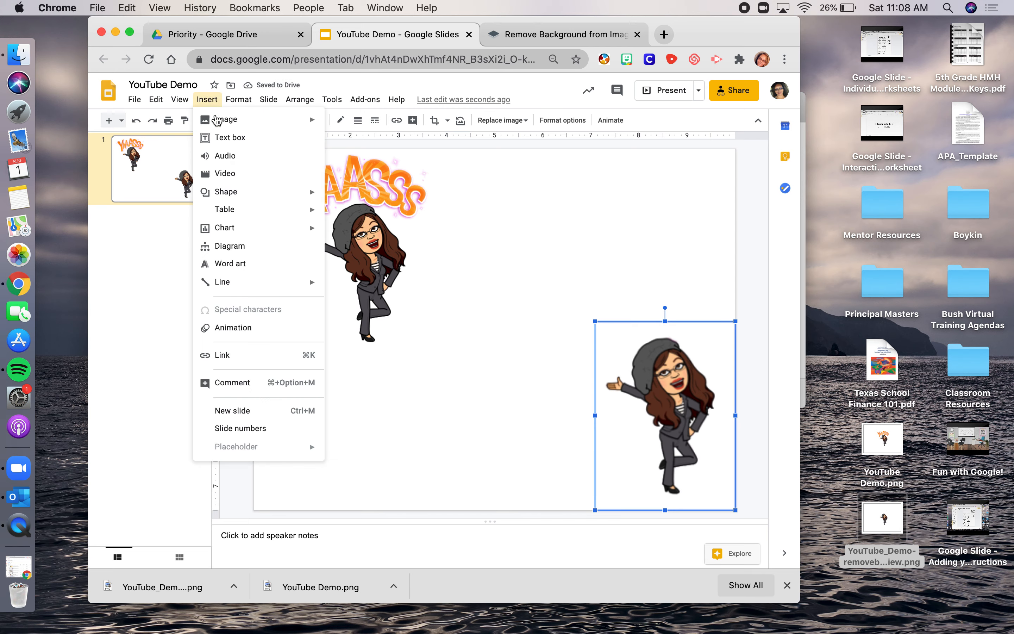
pyautogui.click(245, 138)
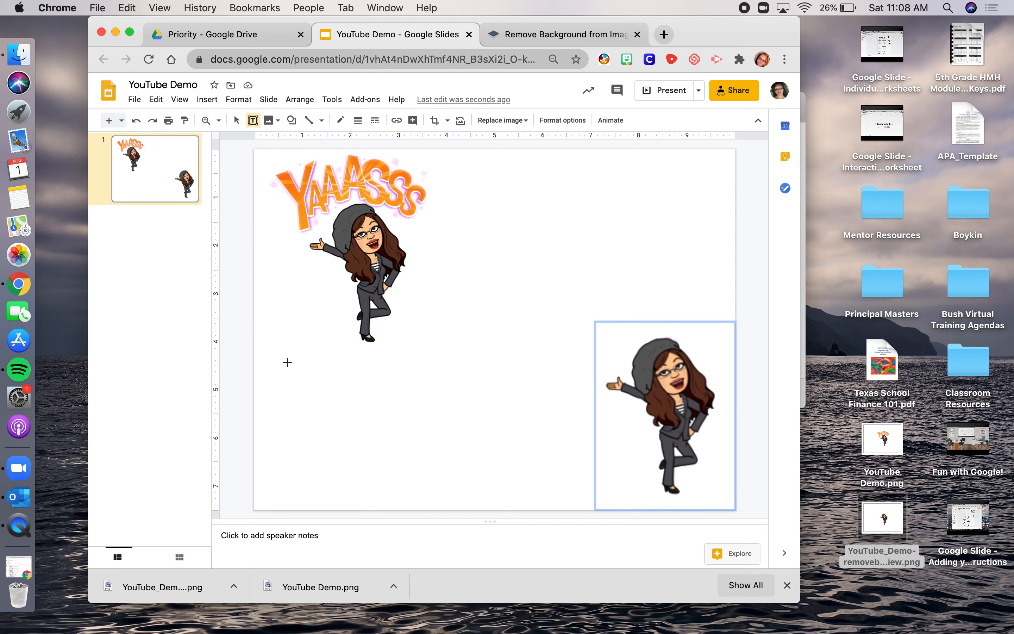
pyautogui.moveTo(272, 352); pyautogui.dragTo(450, 386)
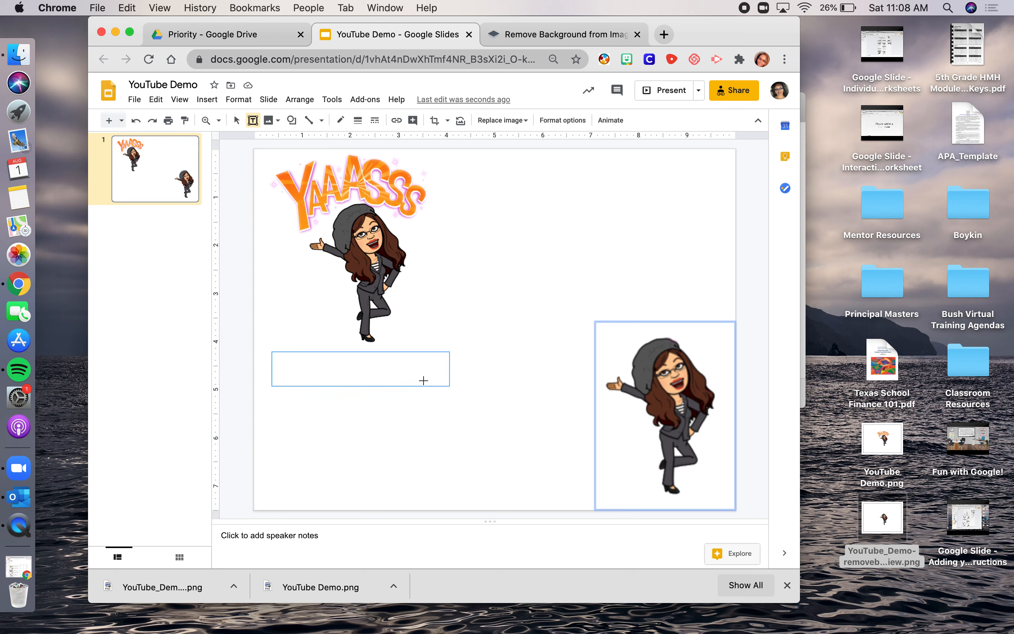
pyautogui.click(395, 371)
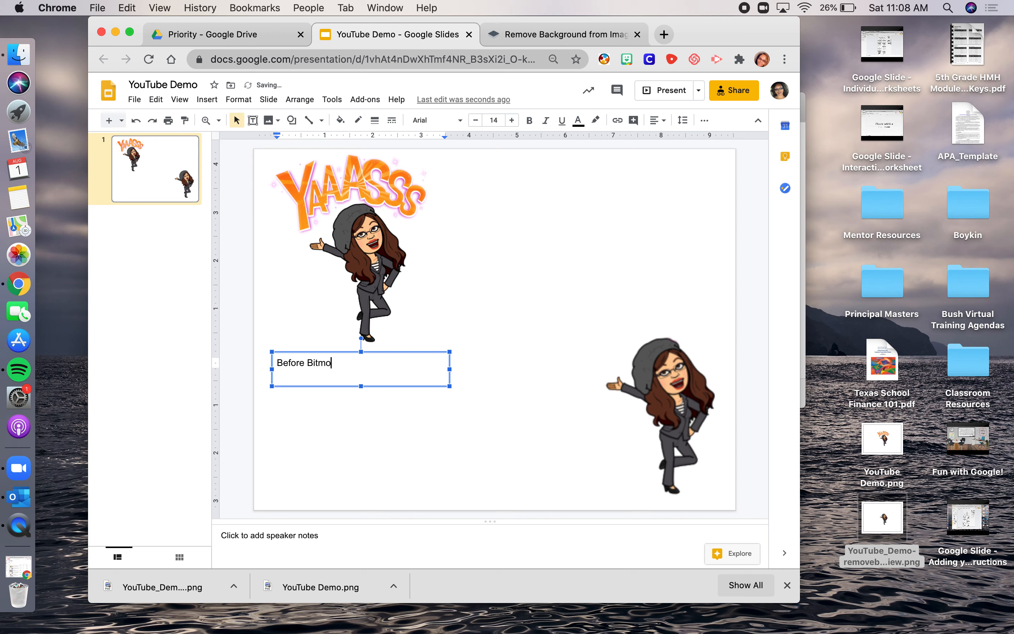
pyautogui.click(656, 125)
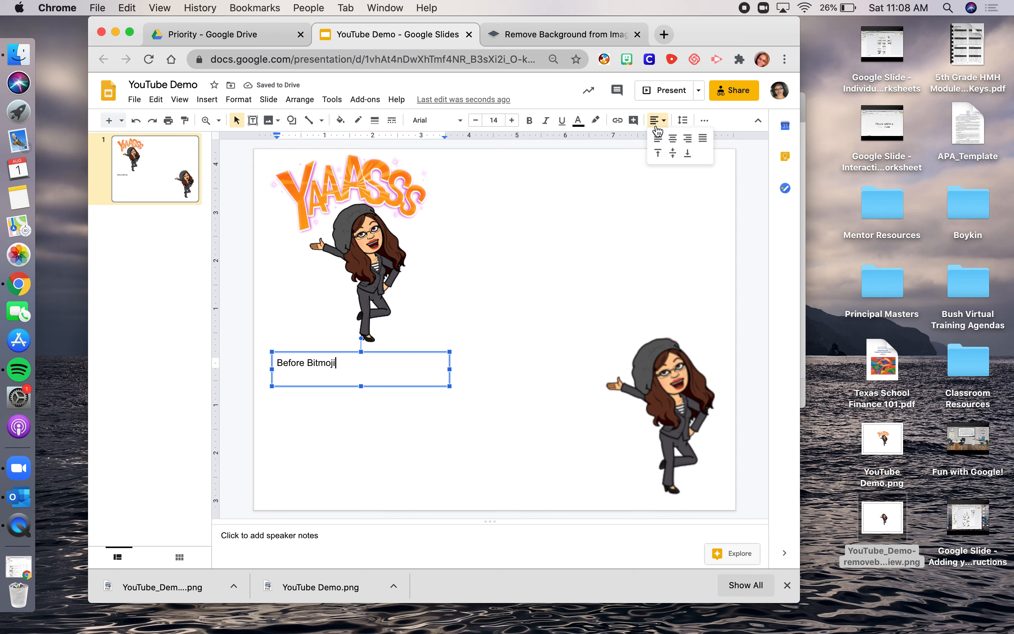
pyautogui.click(672, 145)
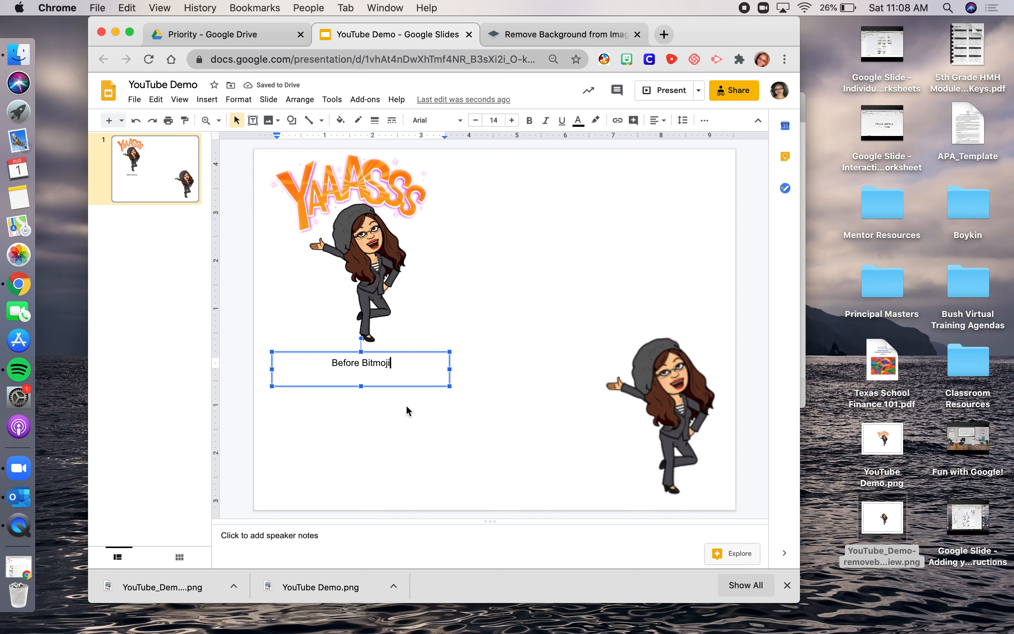
pyautogui.press('Escape')
pyautogui.press('Escape')
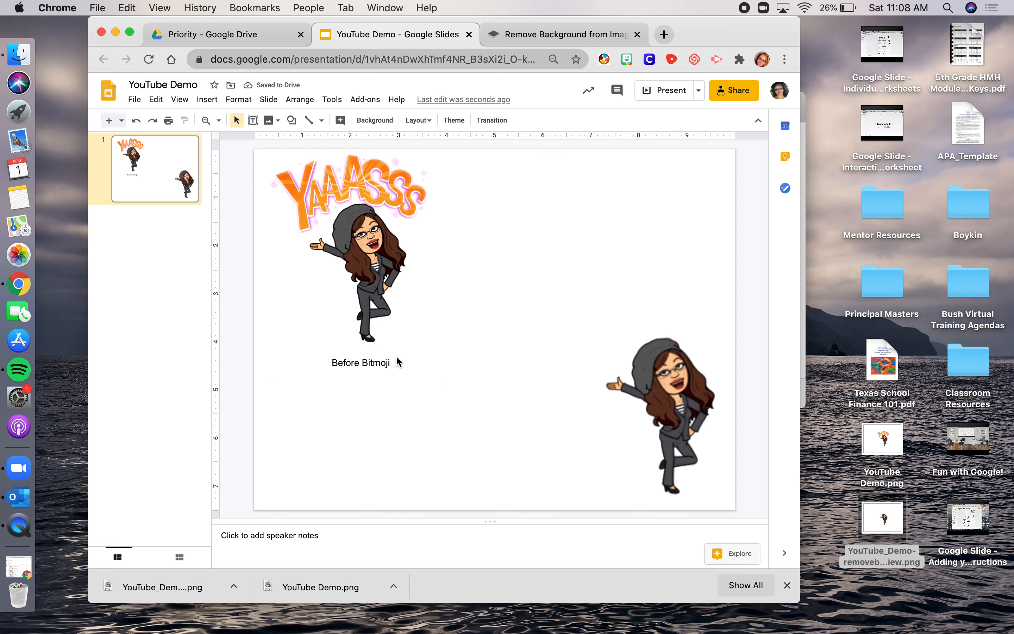
# - Duplicate the "Before Bitmoji" caption, place the copy above the lower-right character, and change its text to "After Bitmoji"
pyautogui.click(392, 370)
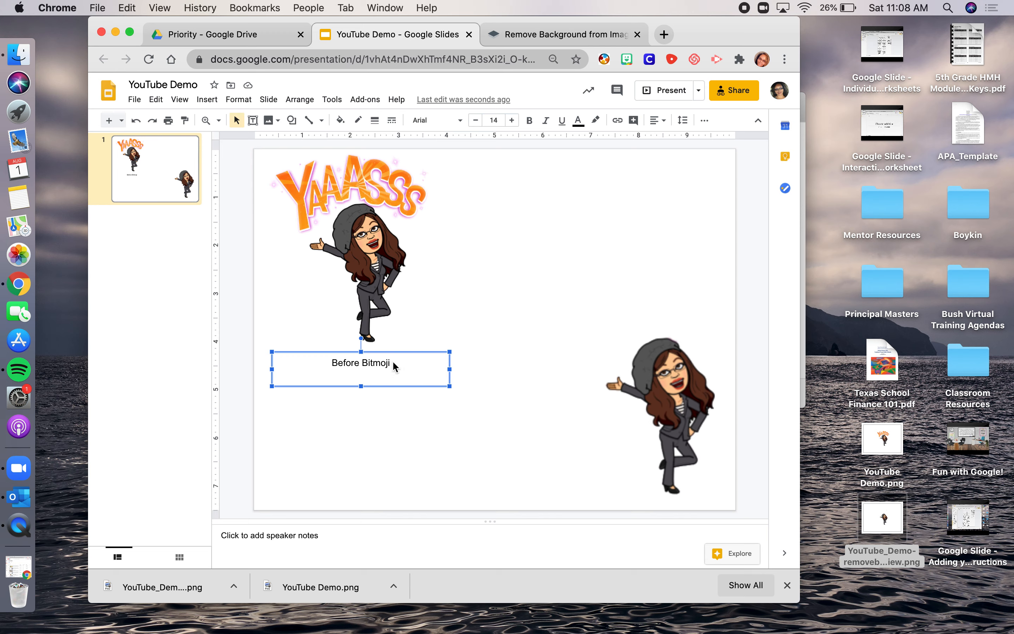
pyautogui.press('super+d')
pyautogui.moveTo(401, 391); pyautogui.dragTo(675, 322)
pyautogui.moveTo(616, 303); pyautogui.dragTo(672, 302)
pyautogui.write('After')
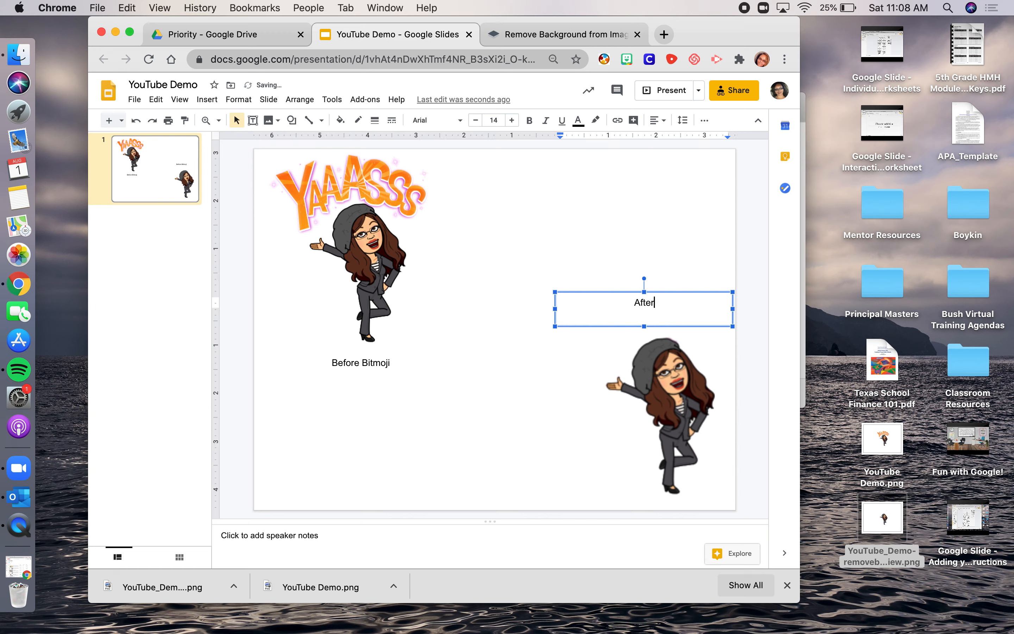
pyautogui.write(' Bitmoji')
pyautogui.click(587, 382)
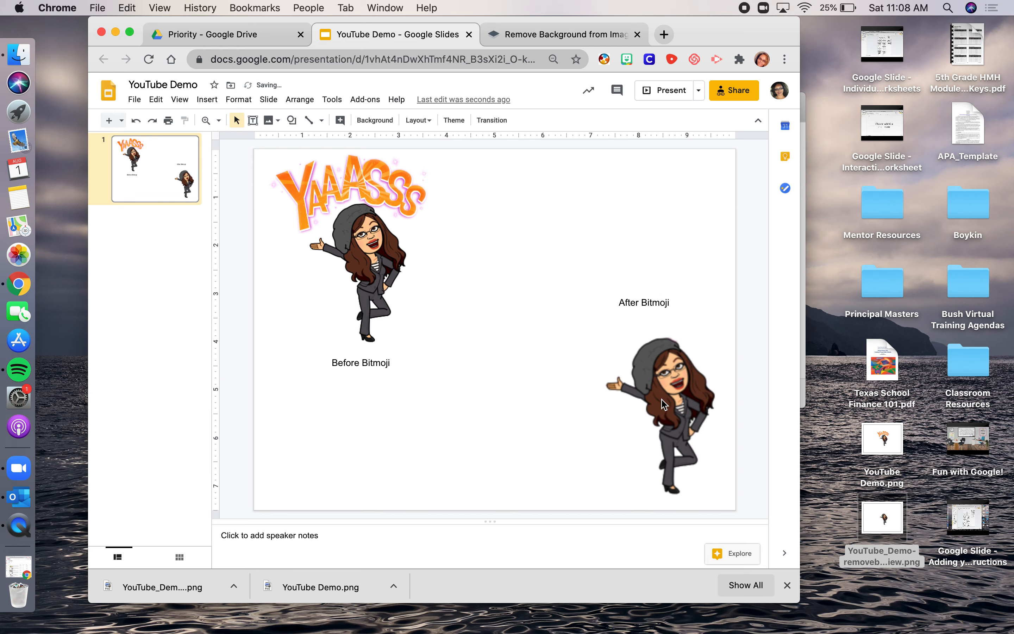
# - Format the "After Bitmoji" caption in the Architects Daughter font at size 30
pyautogui.click(615, 306)
pyautogui.moveTo(615, 307); pyautogui.dragTo(683, 307)
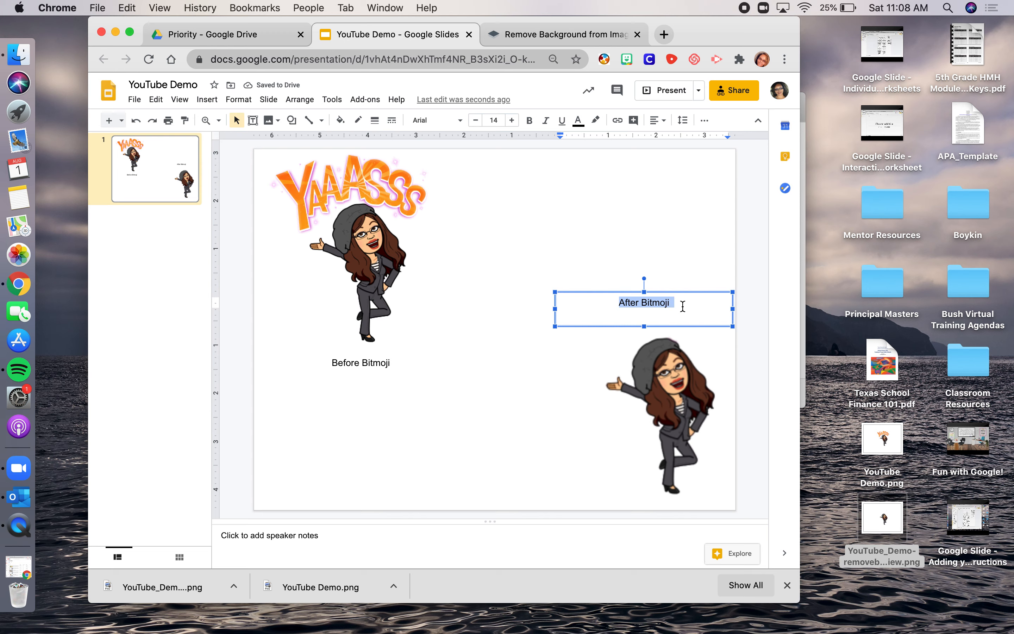
pyautogui.click(430, 121)
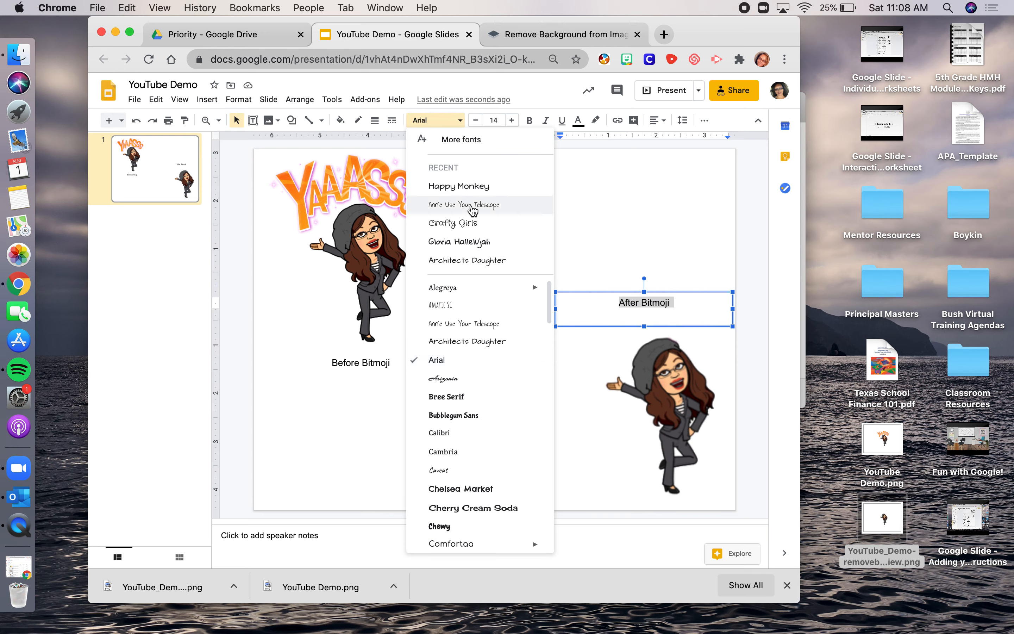
pyautogui.click(469, 261)
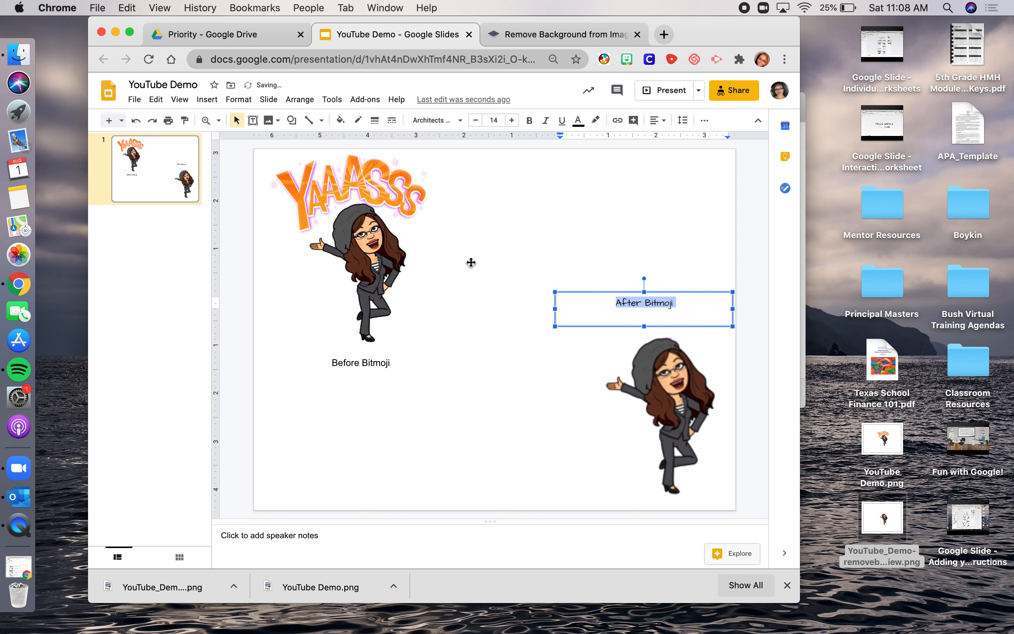
pyautogui.click(494, 120)
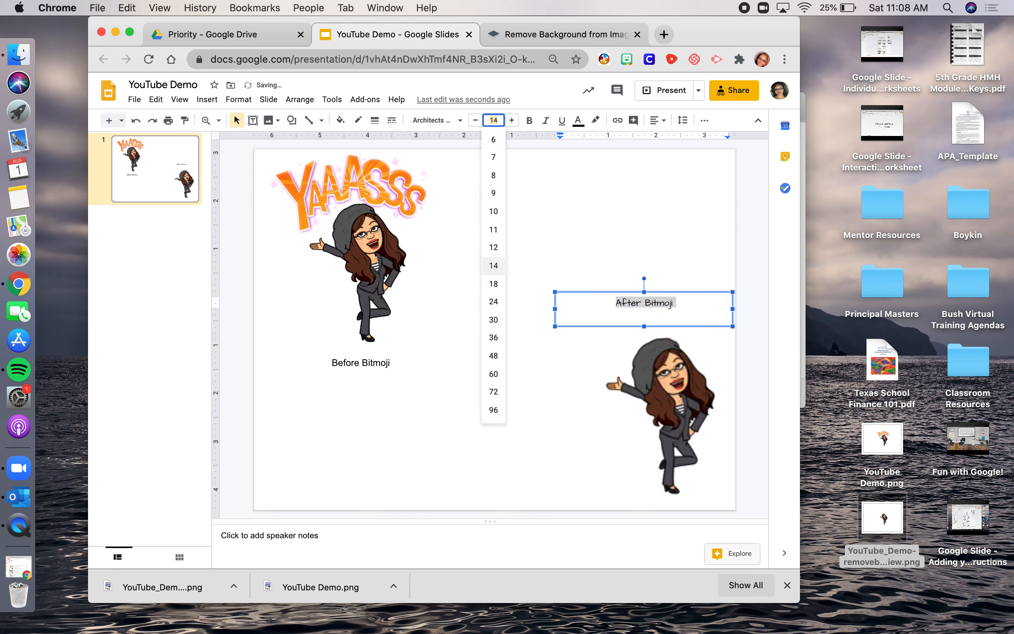
pyautogui.click(495, 319)
# - Format the "Before Bitmoji" caption in the Architects Daughter font at size 30
pyautogui.click(366, 364)
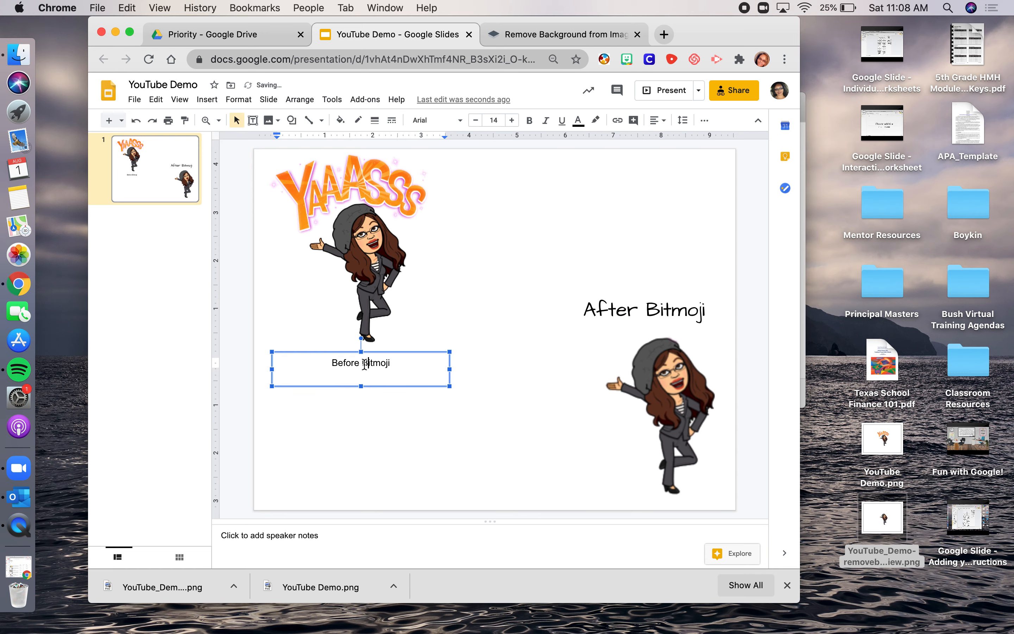
pyautogui.moveTo(327, 363); pyautogui.dragTo(414, 363)
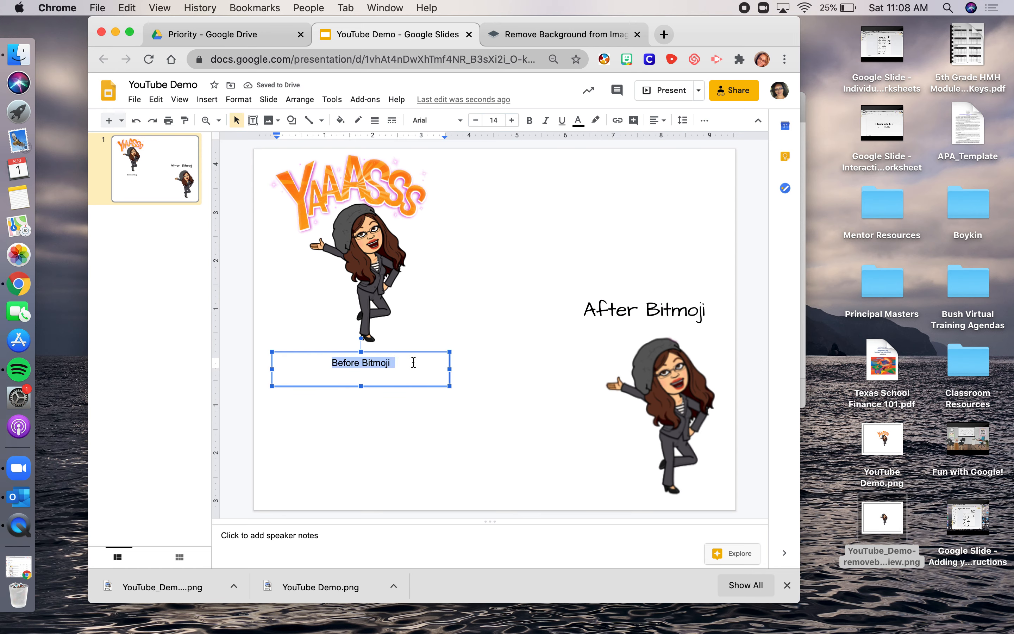
pyautogui.click(452, 121)
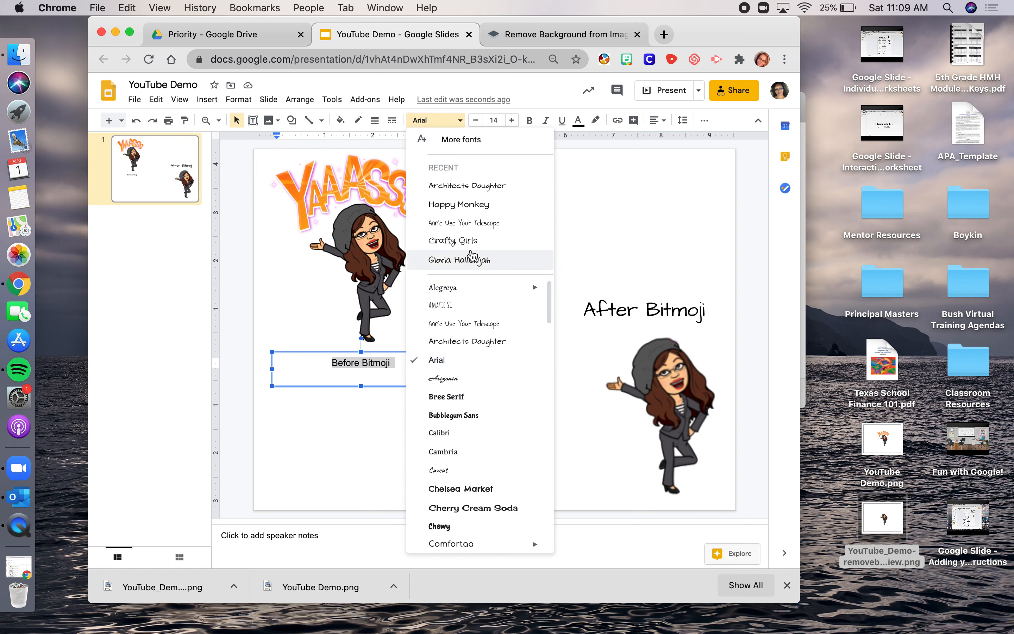
pyautogui.click(468, 187)
pyautogui.click(493, 120)
pyautogui.write('36')
pyautogui.press('Return')
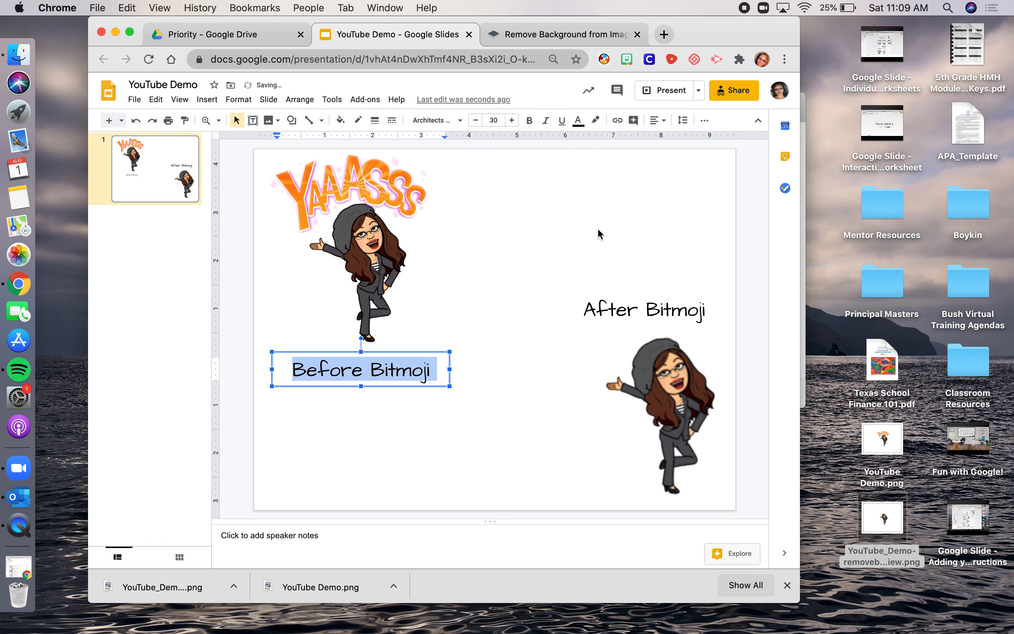